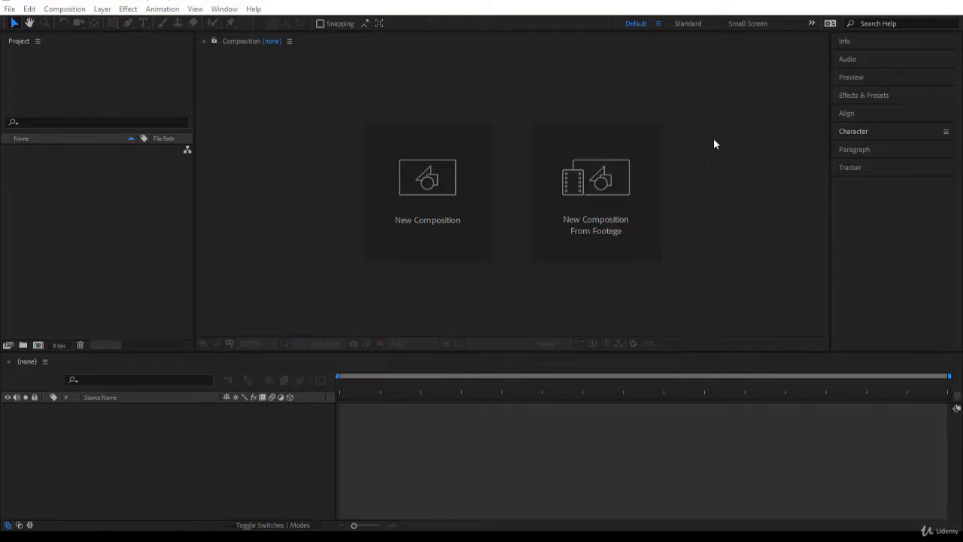
Step: Start a new composition named "Text Trials" using the HDV/HDTV 720 25 preset
click(715, 141)
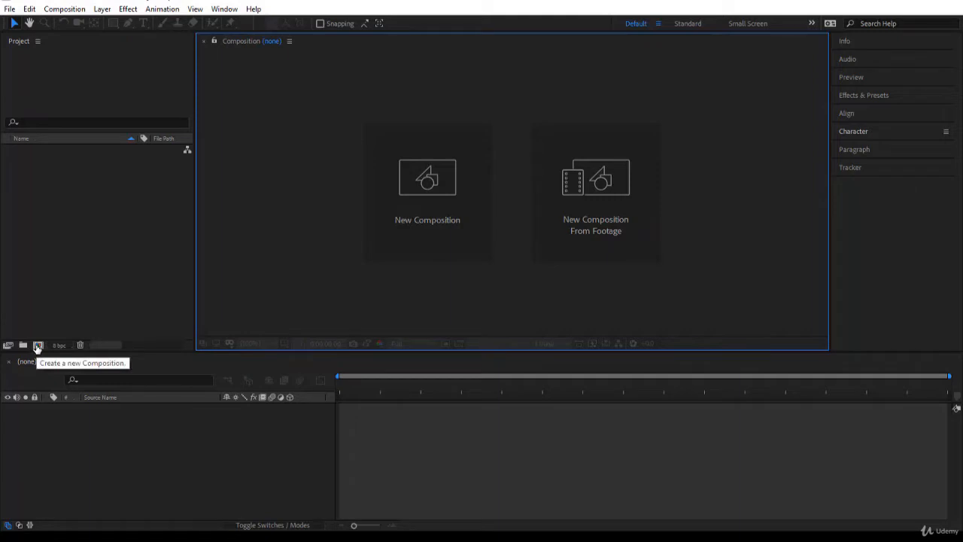
click(441, 221)
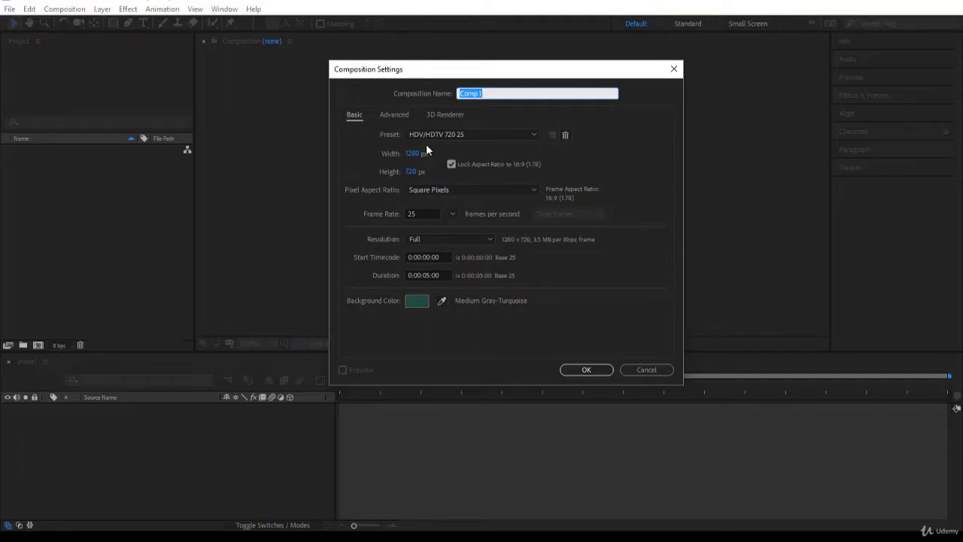
click(459, 134)
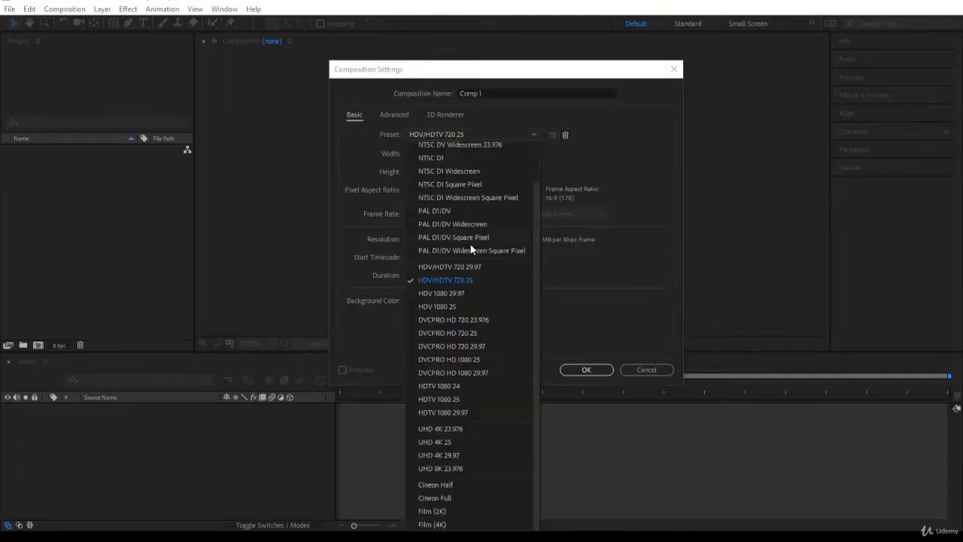
click(490, 122)
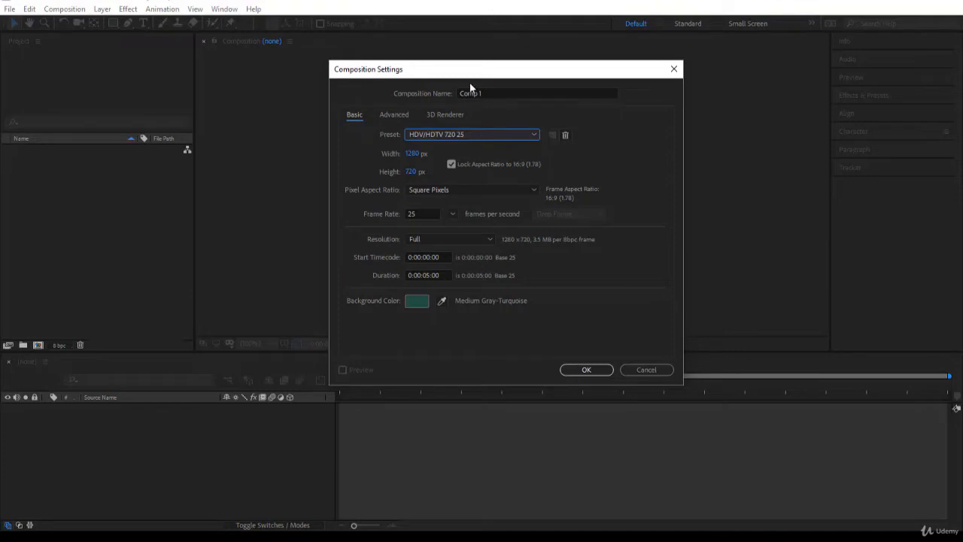
click(489, 93)
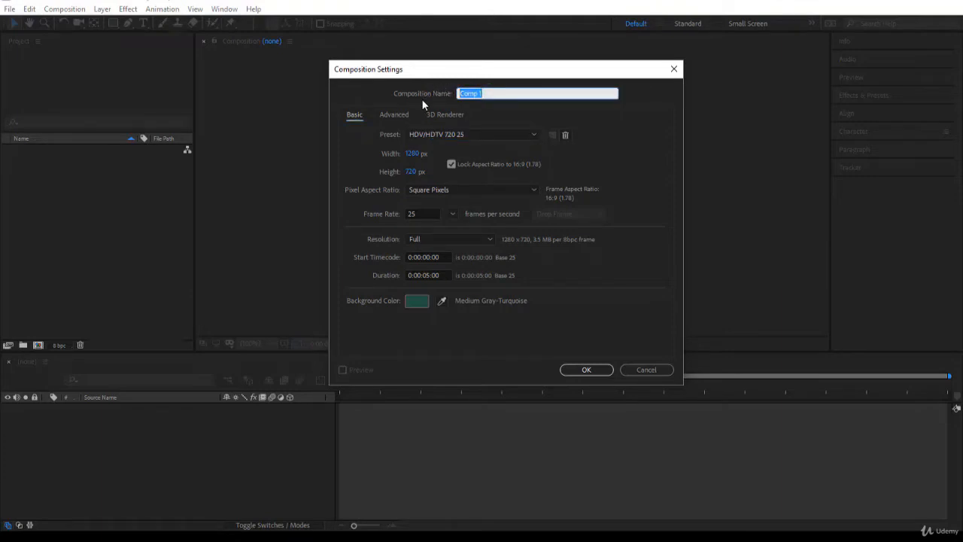
text(Text Trials)
Step: Set the composition's background color to dark turquoise #215043 and create the composition
click(419, 302)
mouse_move(500, 236)
mouse_down()
mouse_move(519, 197)
mouse_move(501, 233)
mouse_up()
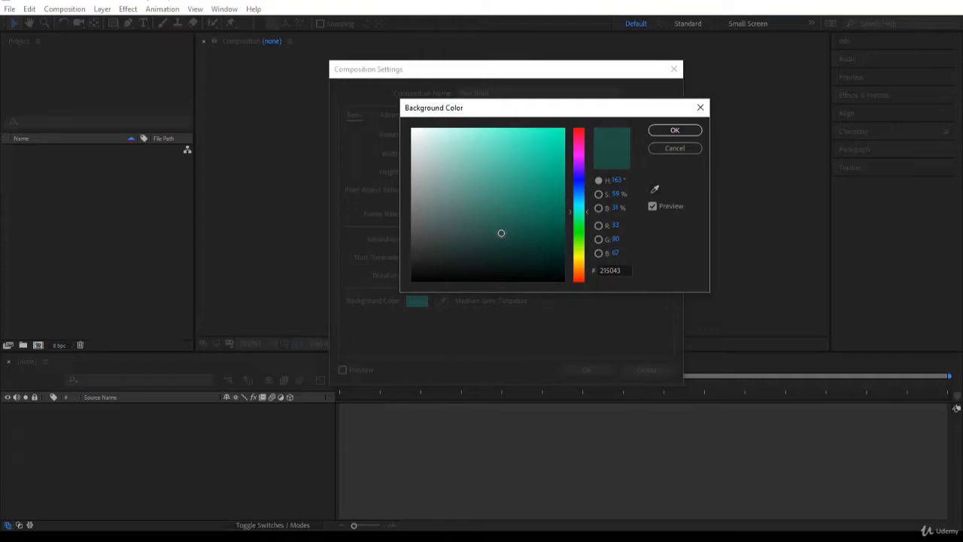
click(676, 131)
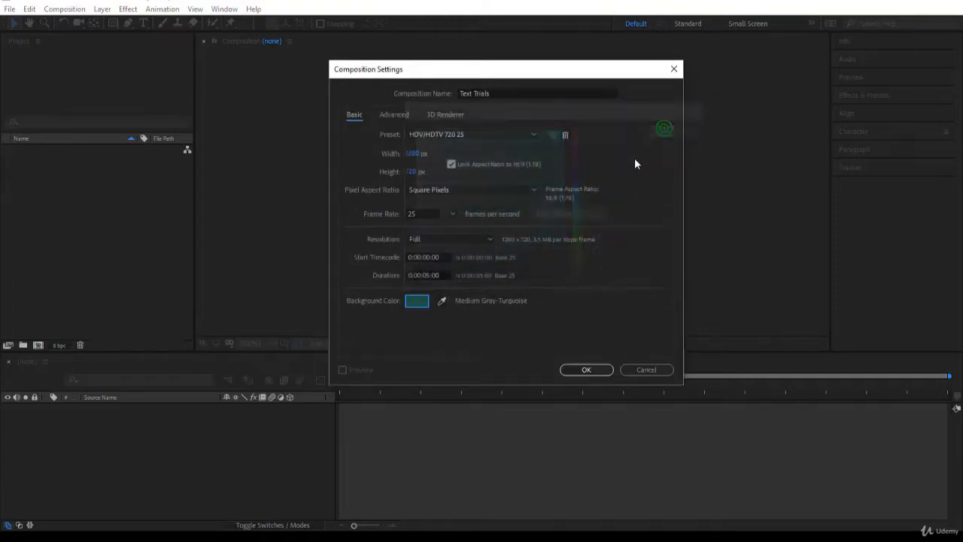
click(586, 370)
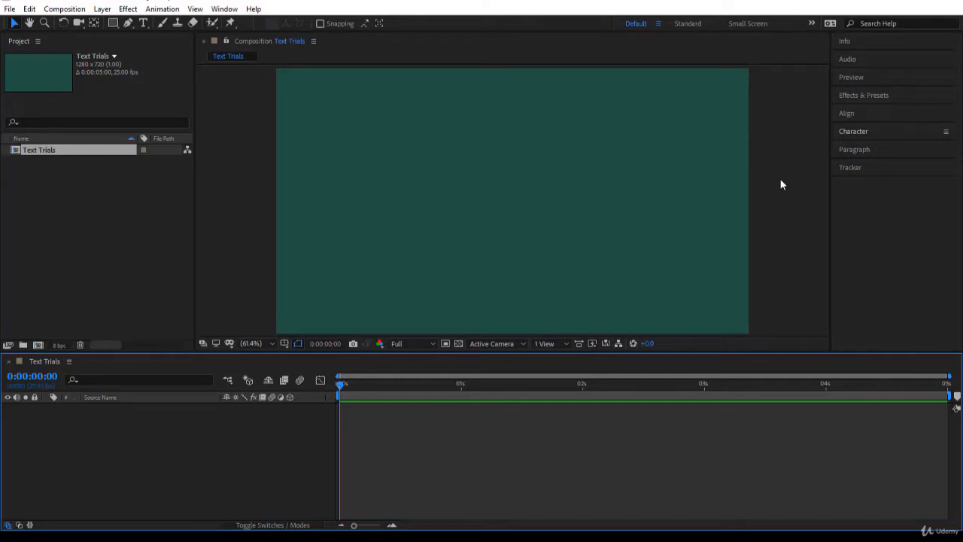
Step: Dock the Character and Paragraph panels one above the other beside the composition view, and extend Character to show all its options
click(858, 134)
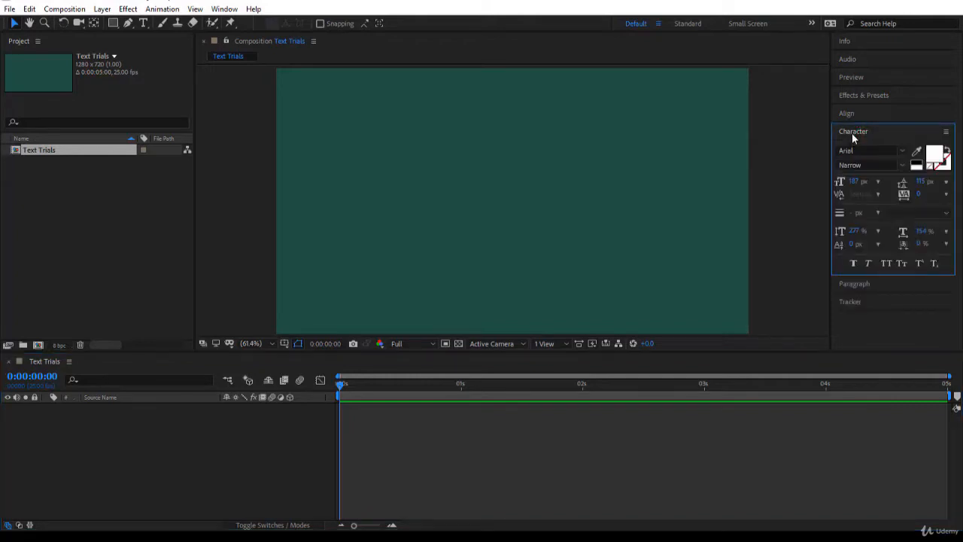
click(847, 134)
drag(812, 140, 808, 162)
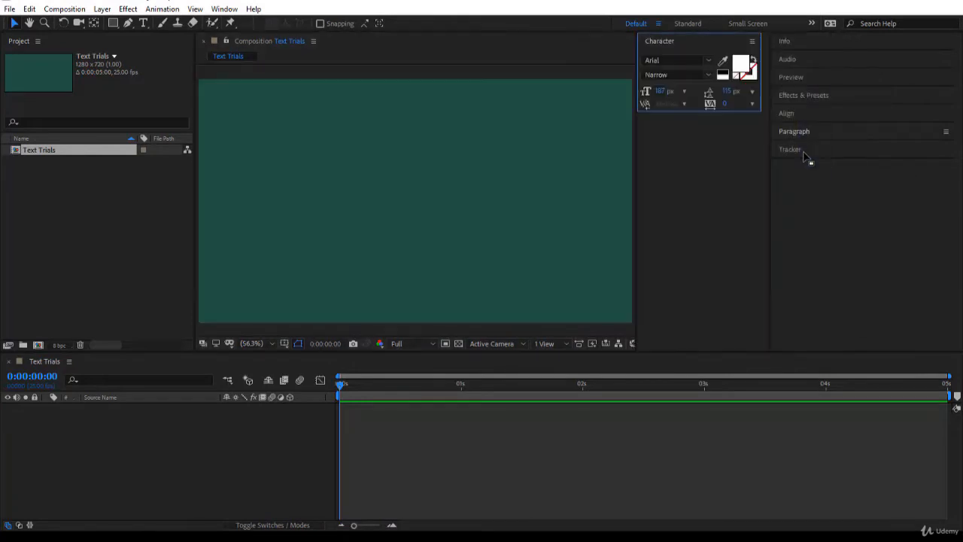
click(823, 134)
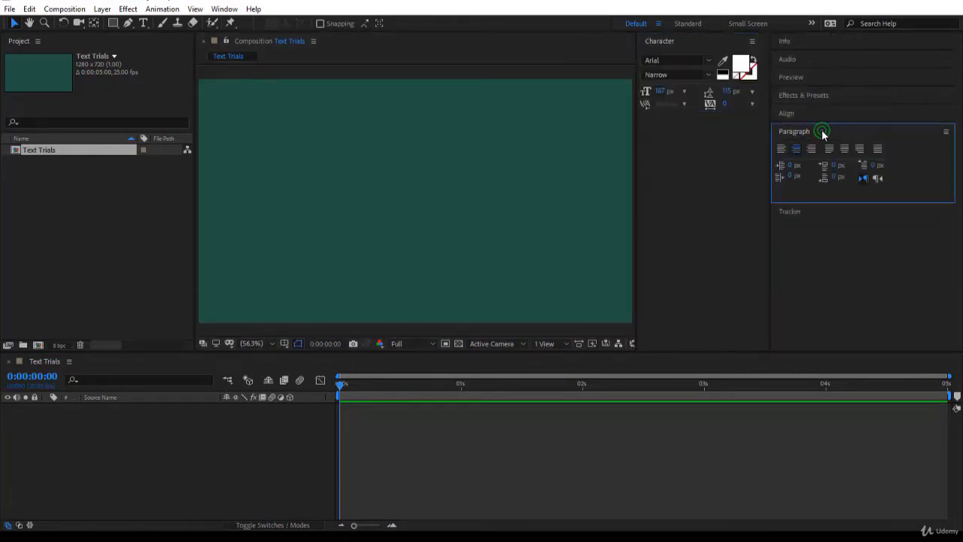
drag(823, 134, 737, 341)
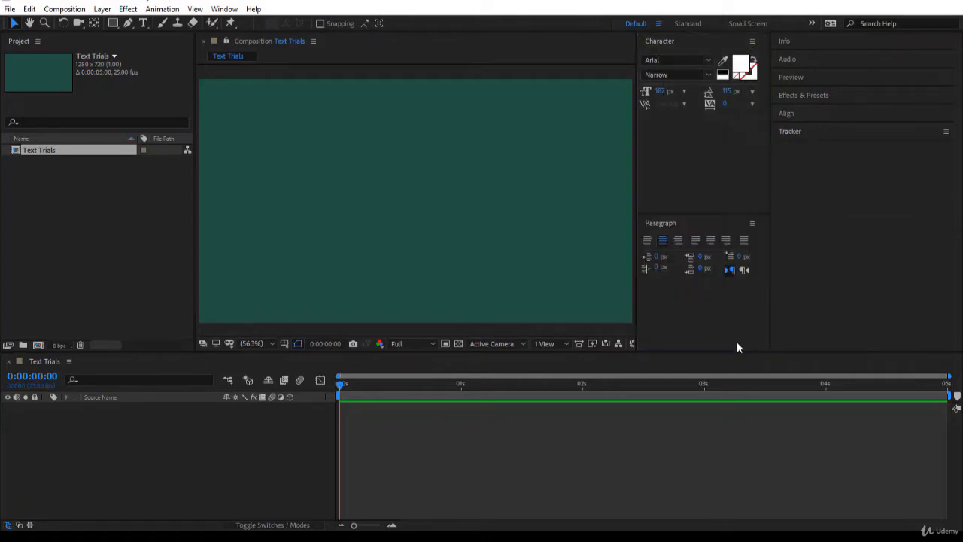
click(695, 39)
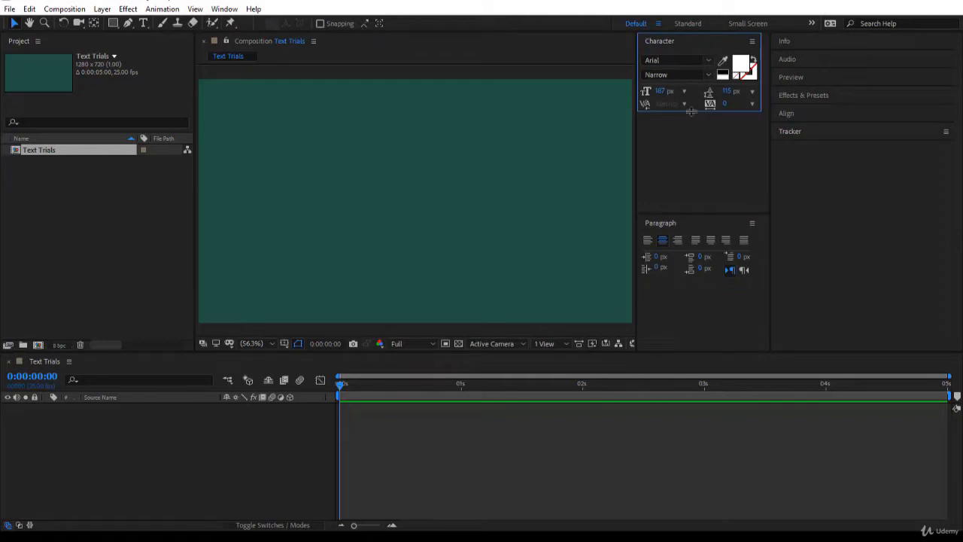
drag(691, 112, 699, 201)
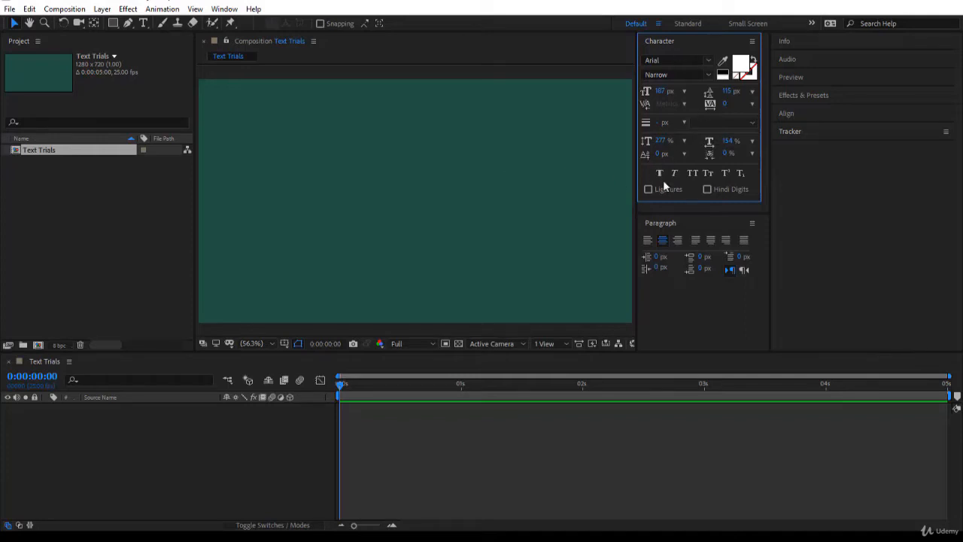
Step: Reset the character settings to their defaults and choose the Arial font in the Regular style
click(752, 41)
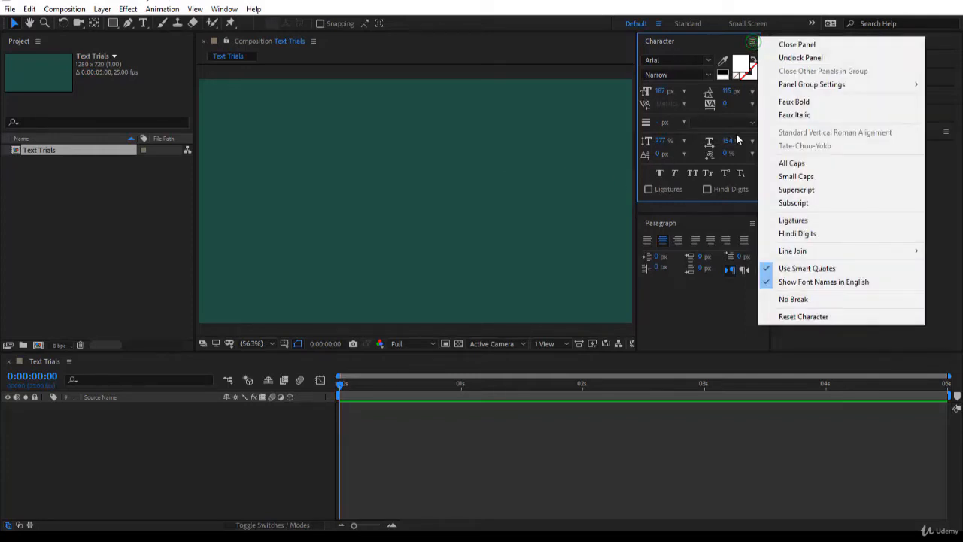
click(798, 316)
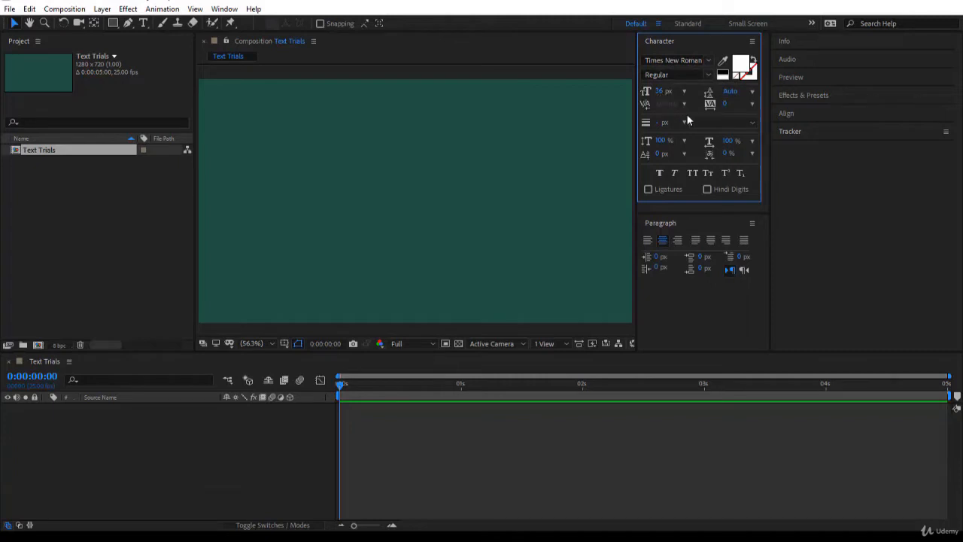
click(708, 61)
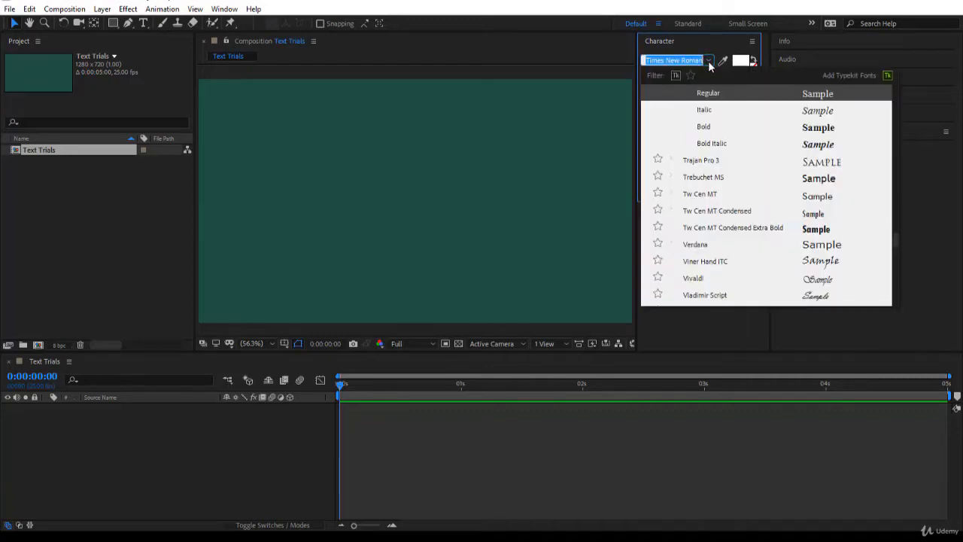
scroll(722, 177, up, 15)
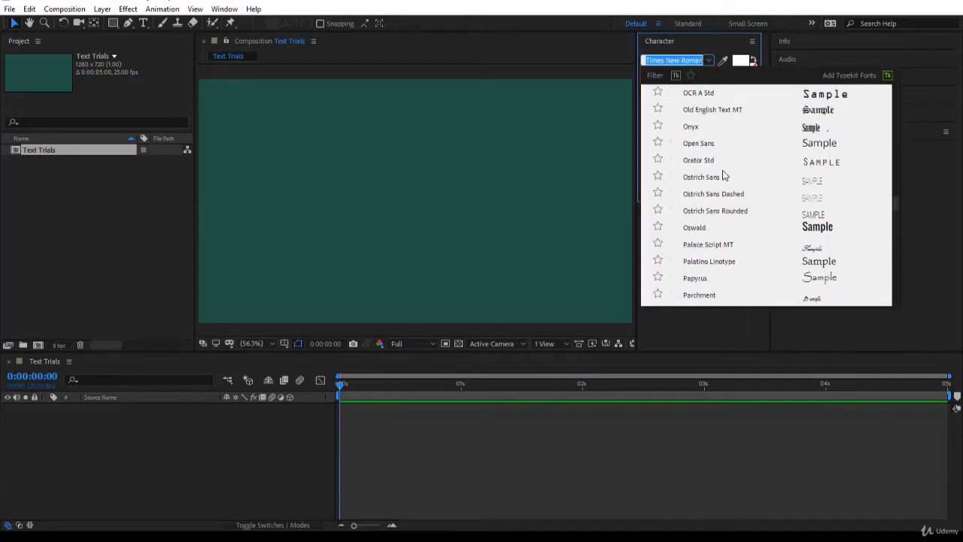
scroll(722, 176, up, 15)
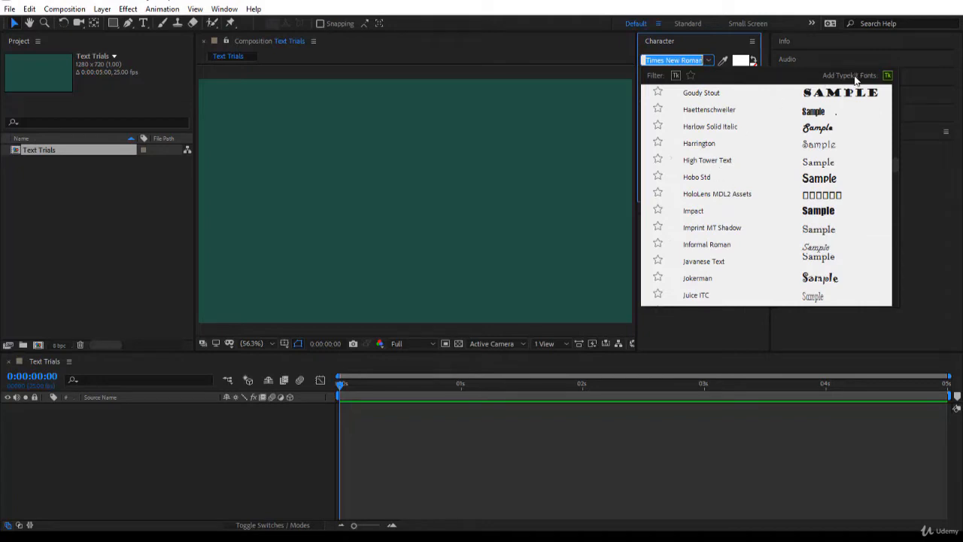
scroll(715, 165, up, 12)
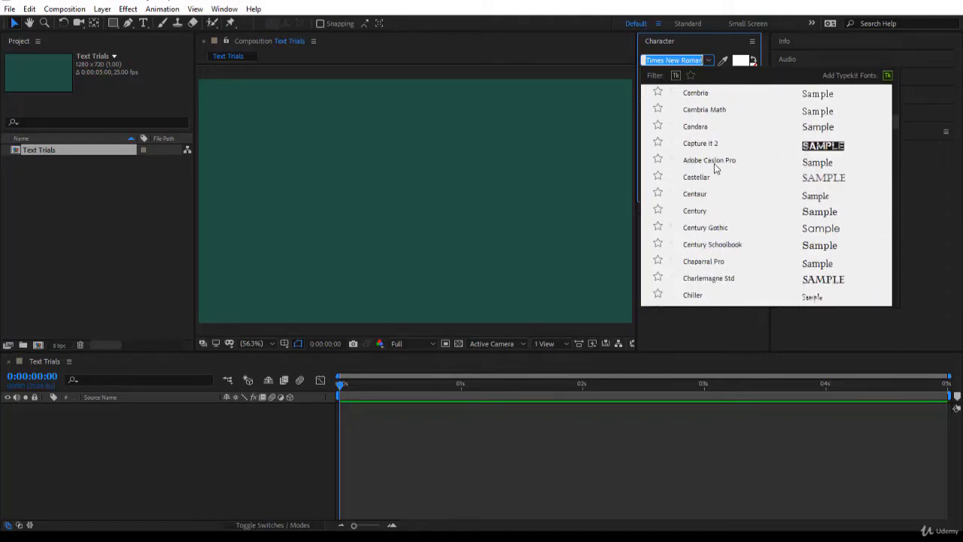
scroll(716, 168, up, 10)
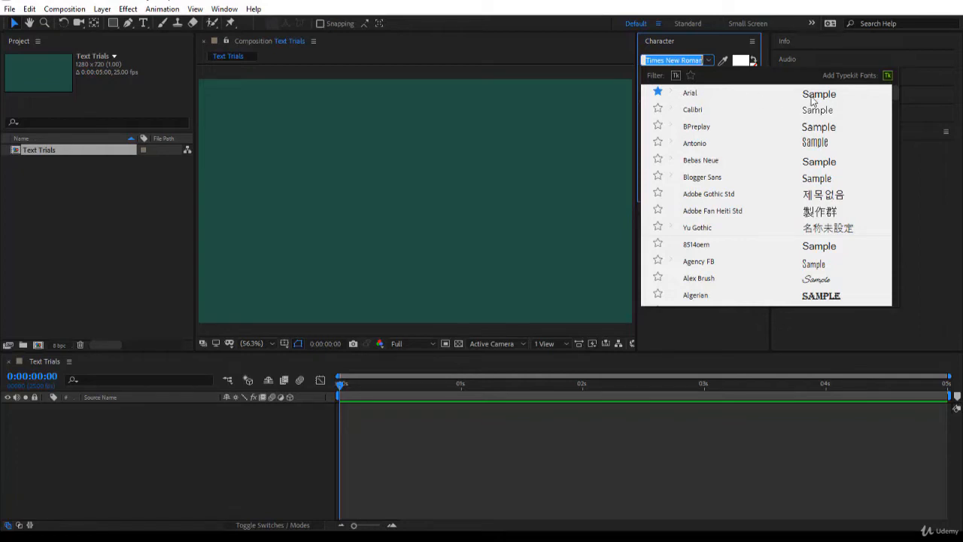
click(672, 93)
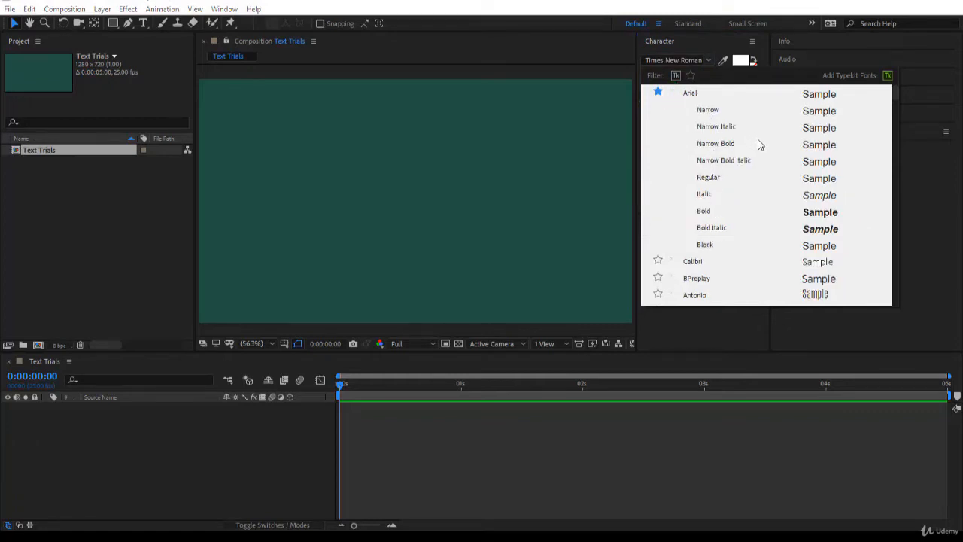
click(708, 178)
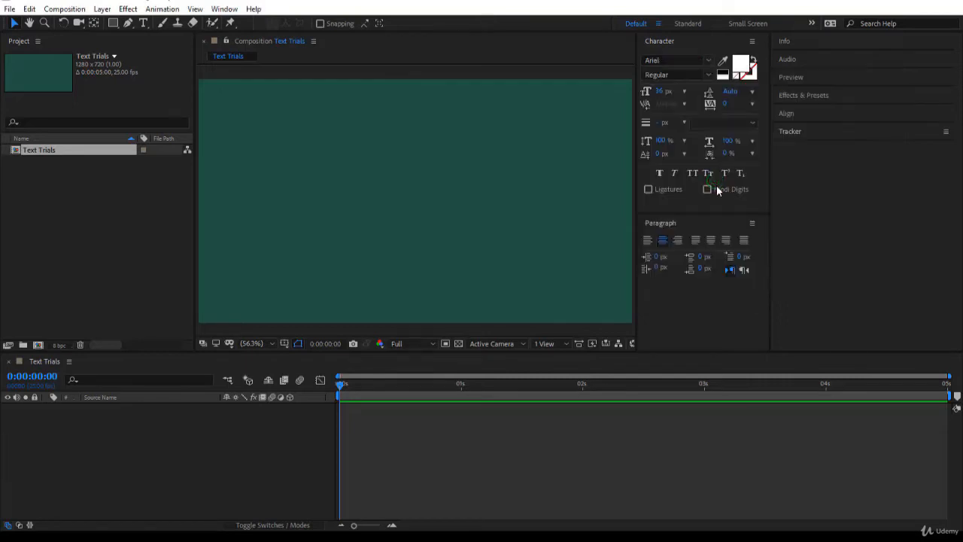
Step: Set the font size for new text to 100 px
click(663, 92)
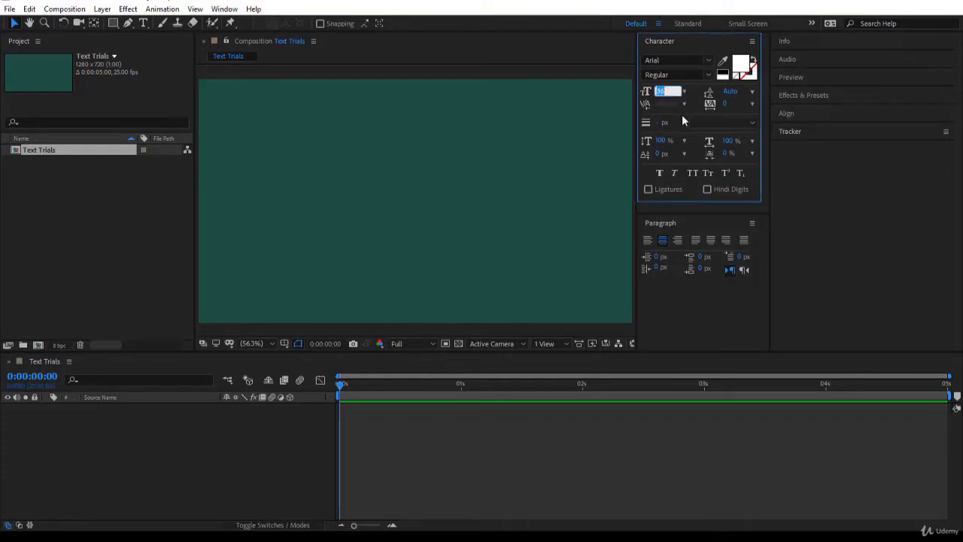
text(100)
click(669, 108)
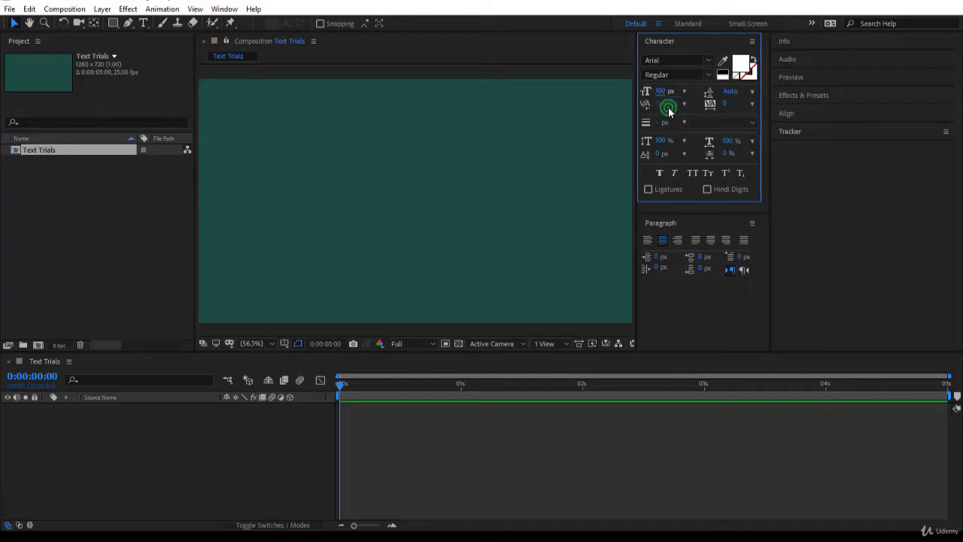
Step: Reset the paragraph settings to their defaults and set the text alignment to centered
click(750, 223)
click(784, 362)
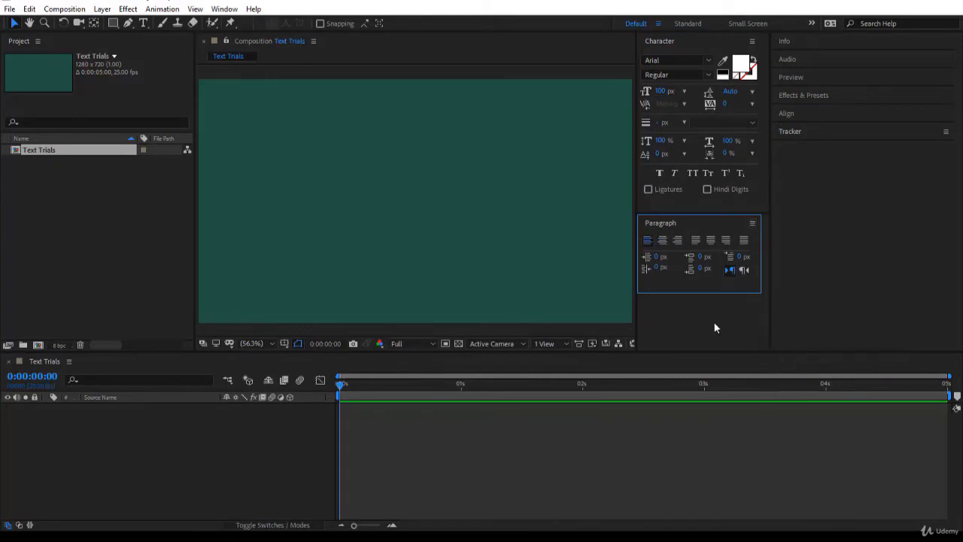
click(662, 240)
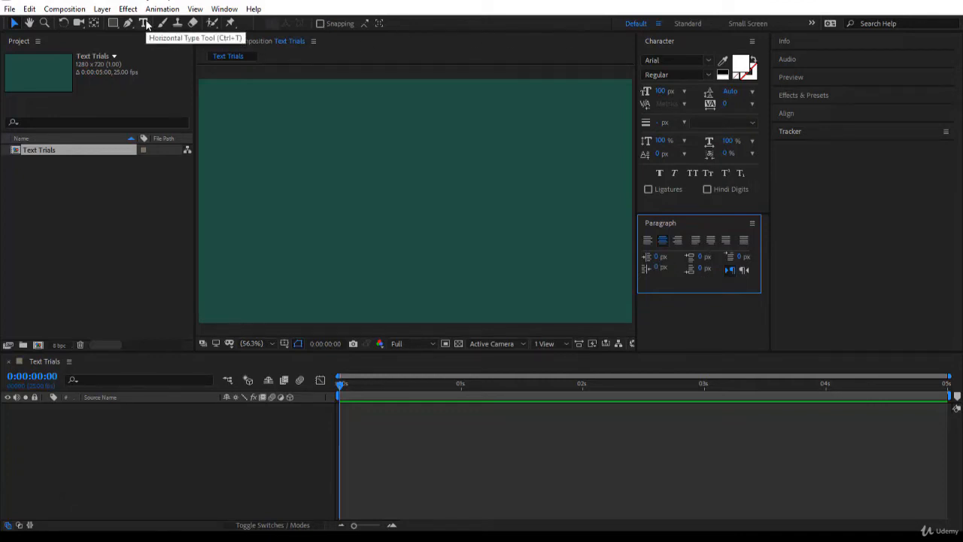
Step: Add the horizontal text "Motion Grahpcs" at the center of the composition and move it up into the upper half
click(144, 23)
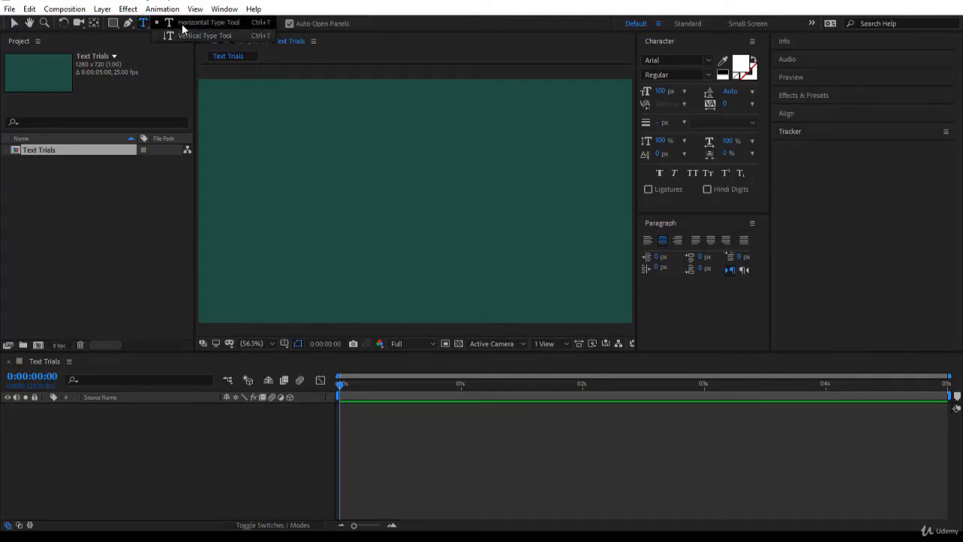
click(182, 23)
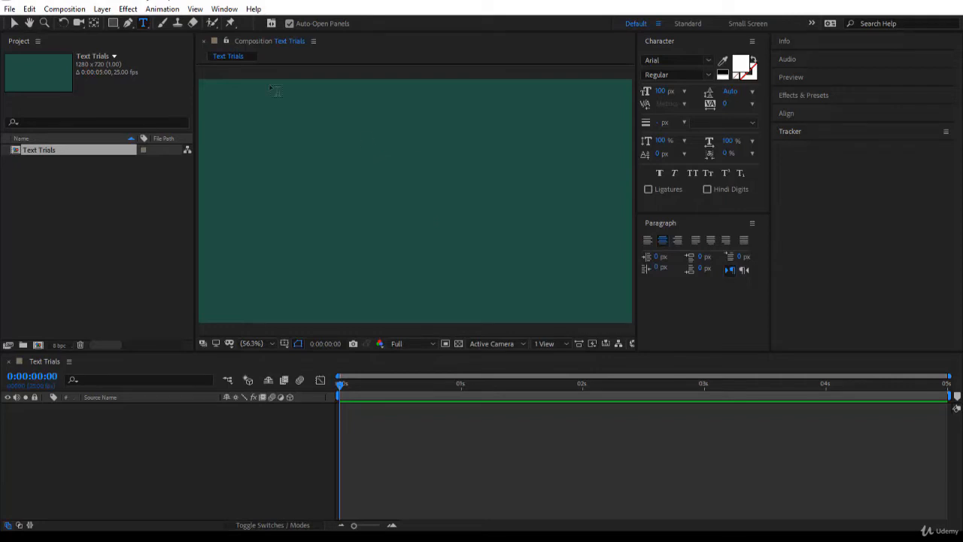
click(144, 23)
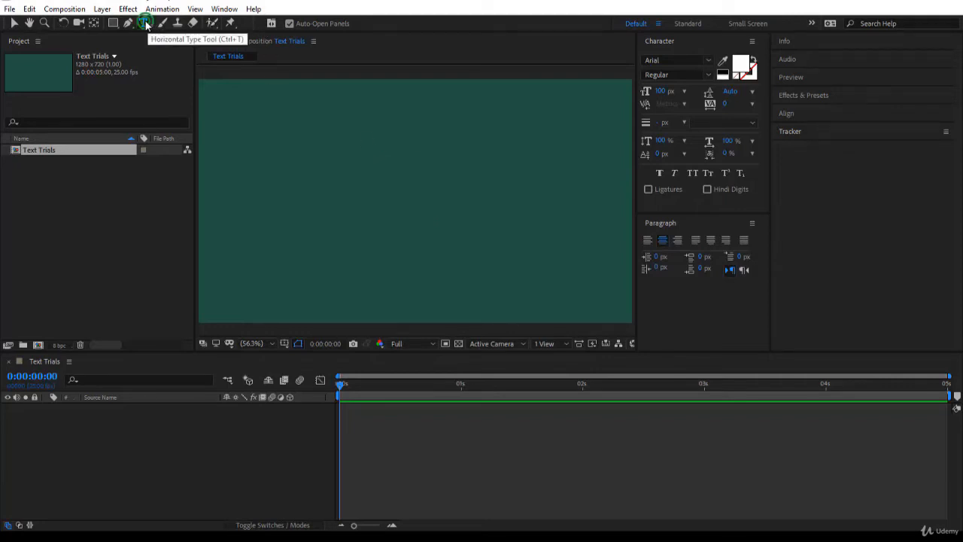
click(416, 207)
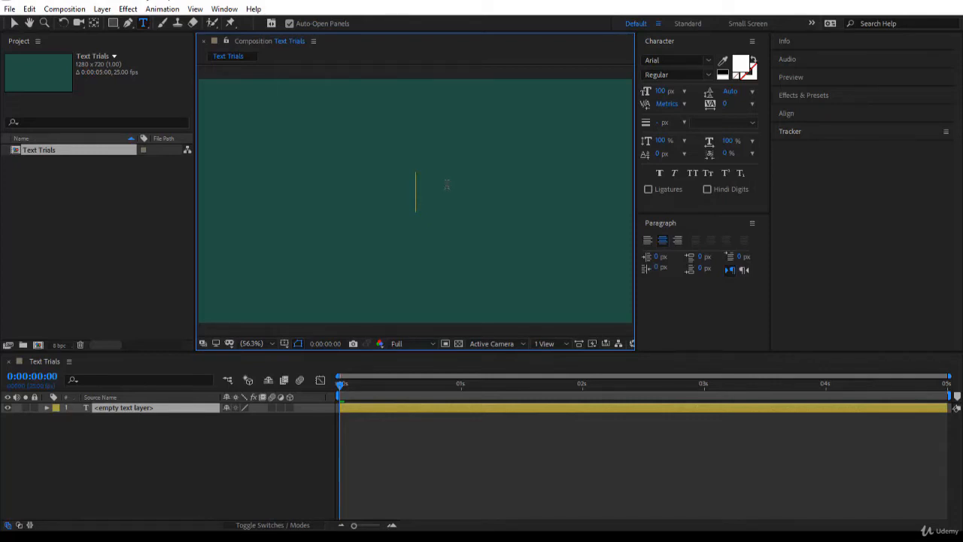
text(Motion Grahpcs)
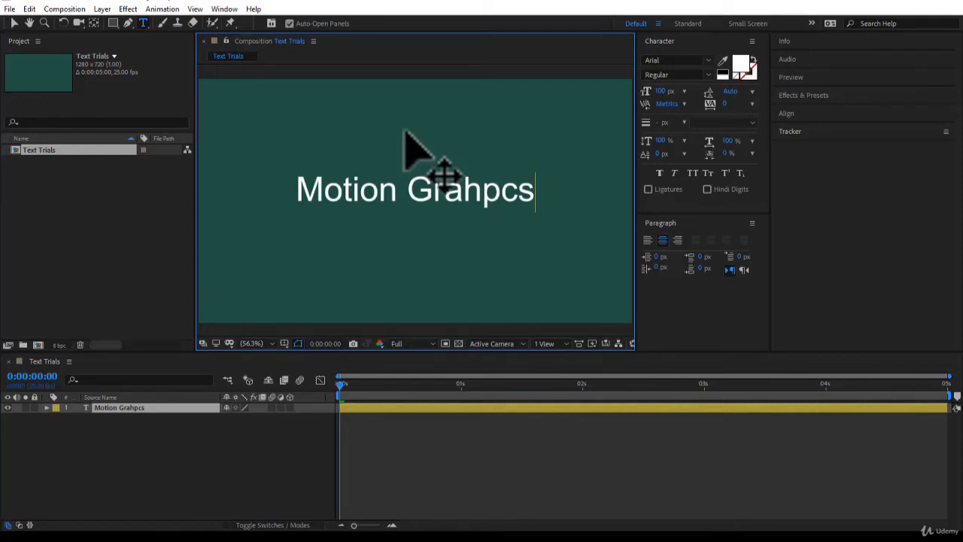
drag(404, 133, 406, 98)
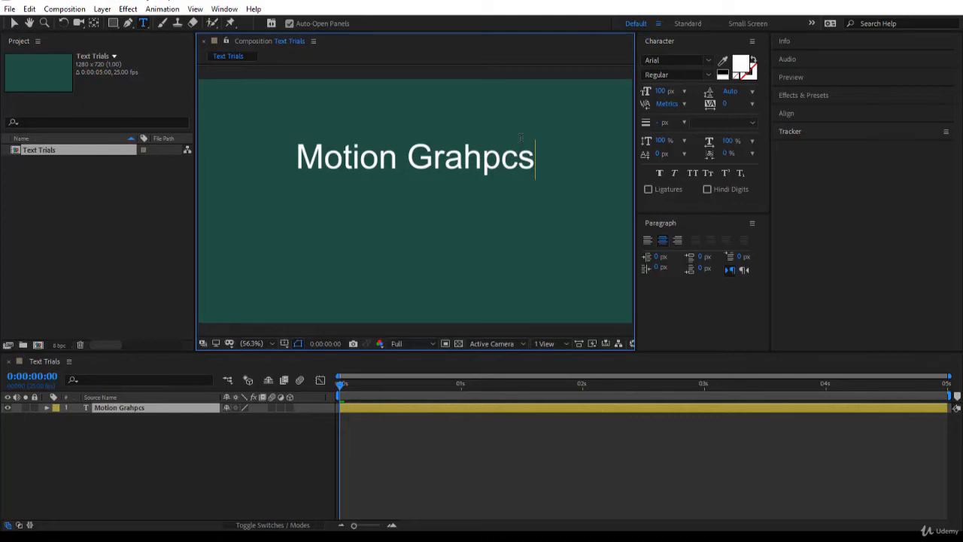
Step: Correct the misspelled second word so the text layer reads "Motion Graphics", and move the text down to just above the composition's middle
key(Left)
key(Left)
key(Left)
click(520, 138)
drag(462, 156, 521, 157)
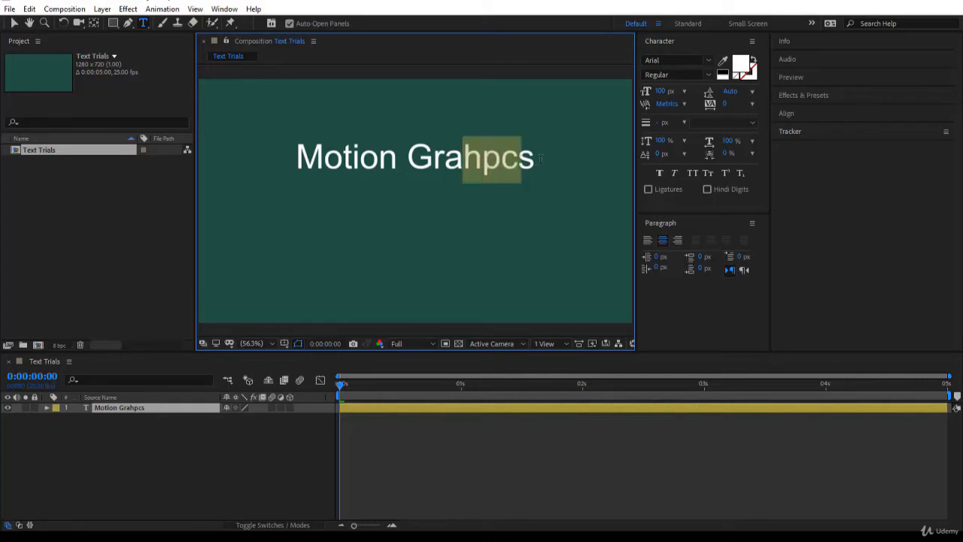
shift+click(540, 168)
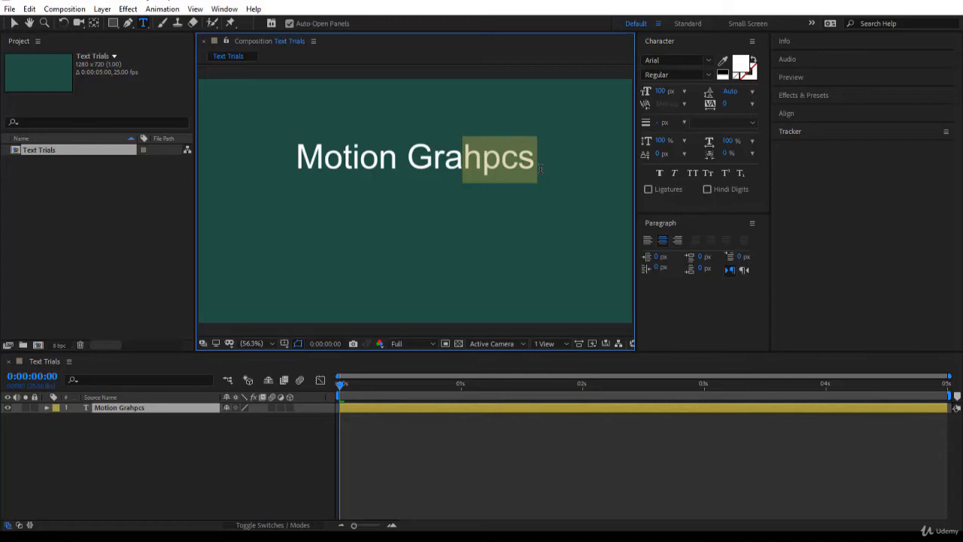
text(phics)
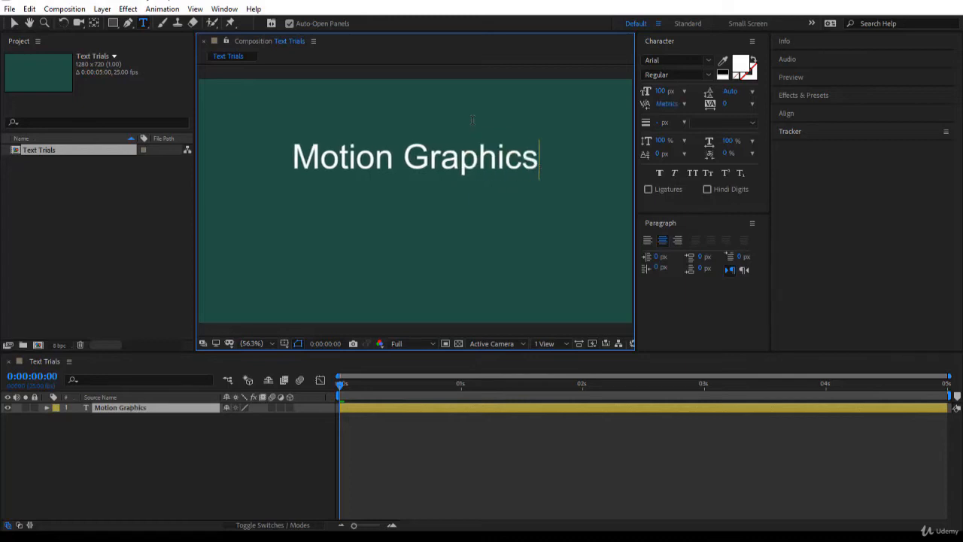
drag(416, 106, 420, 138)
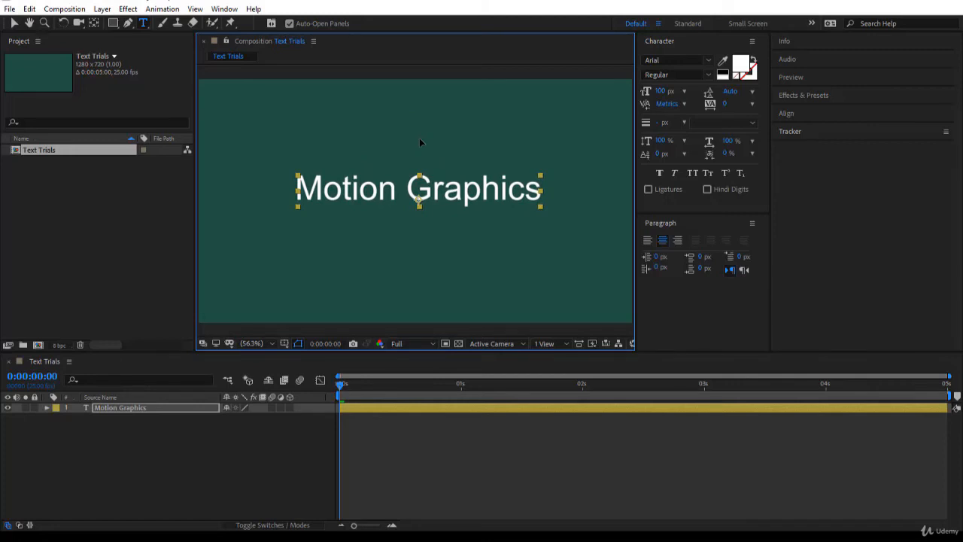
Step: Insert the word "More" between "Motion" and "Graphics" in the existing text layer
click(339, 192)
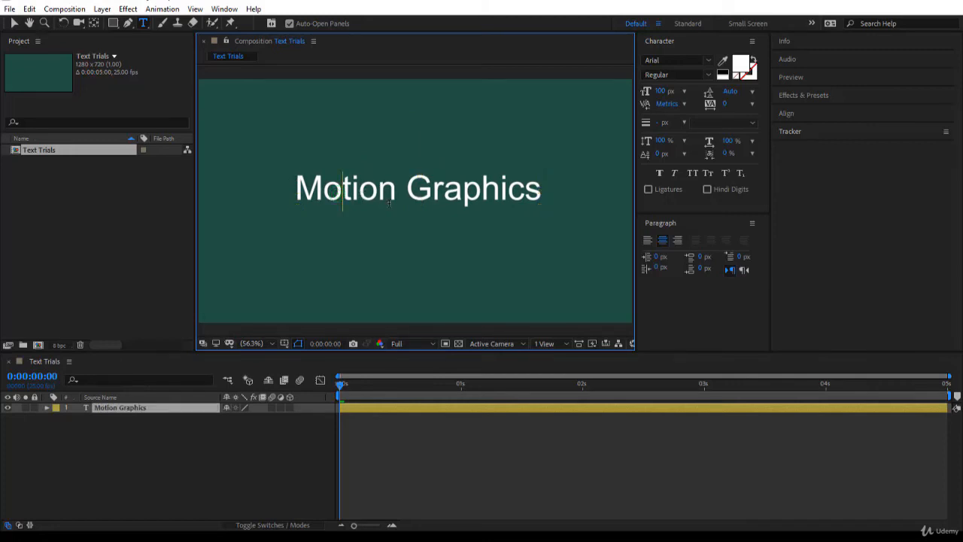
key(Right)
key(Right)
key(Left)
key(Left)
key(Left)
key(Left)
key(Left)
key(Right)
key(Right)
key(Right)
key(Right)
key(Right)
key(Right)
key(Right)
text(More)
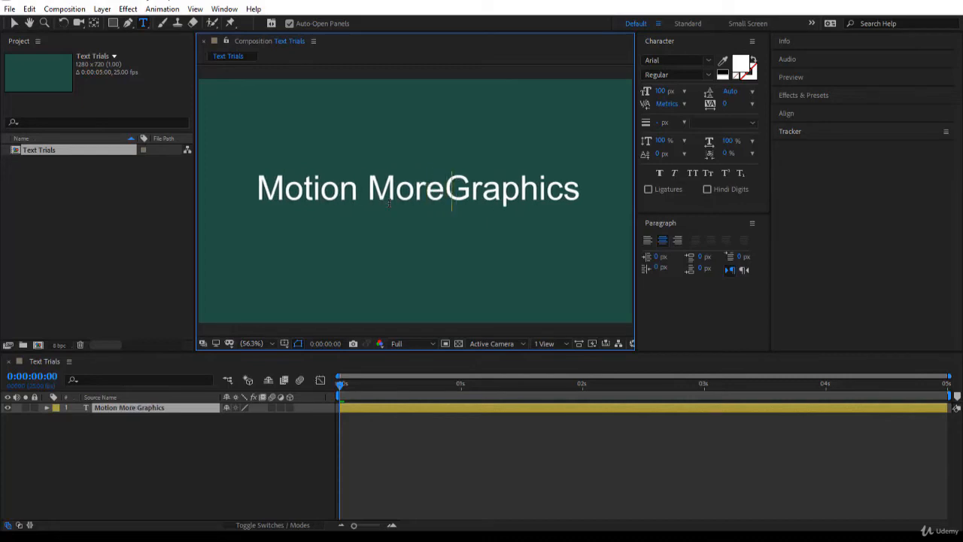
Step: Delete the inserted word "More" from the Motion Graphics text and exit text editing
key(BackSpace)
key(BackSpace)
key(BackSpace)
key(BackSpace)
key(BackSpace)
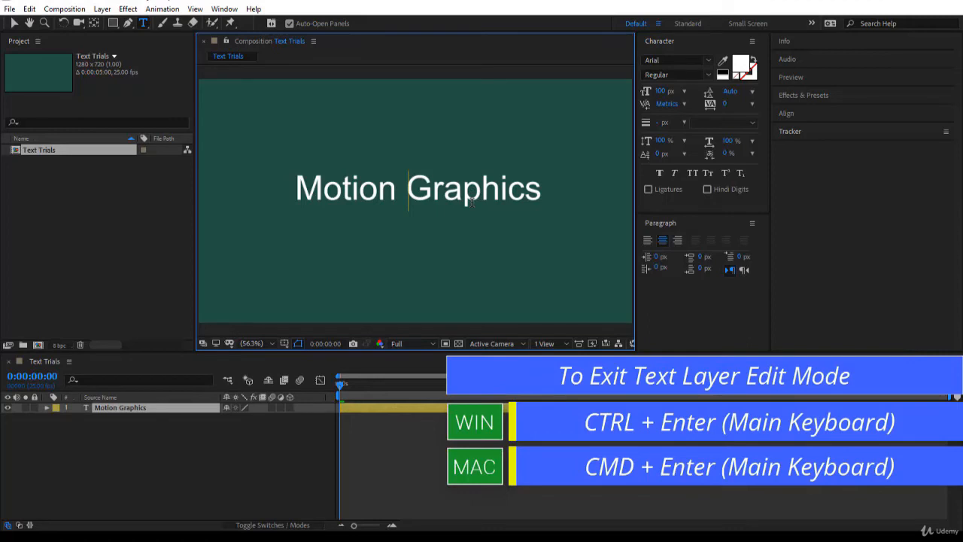
key(ctrl+Return)
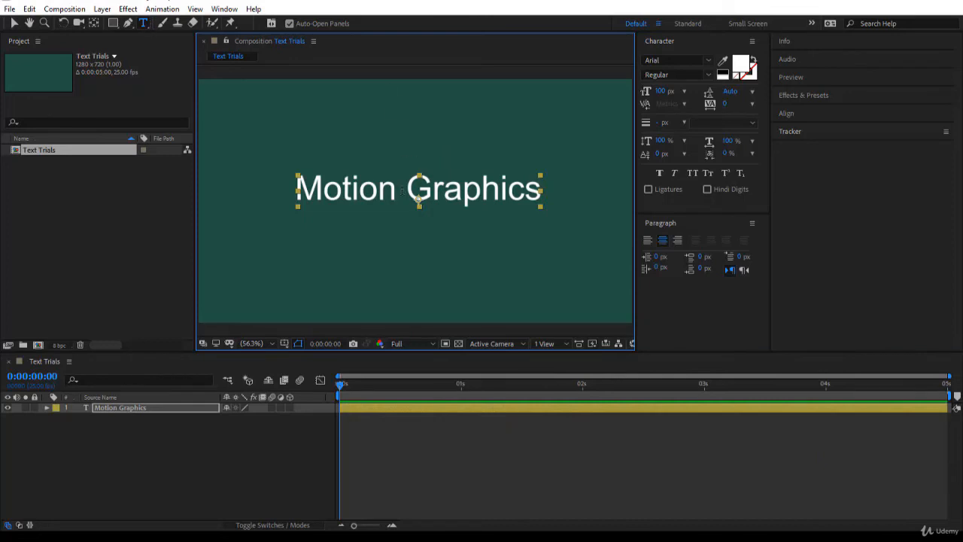
Step: Add a second horizontal text layer reading "More text" just below the Motion Graphics text
click(408, 247)
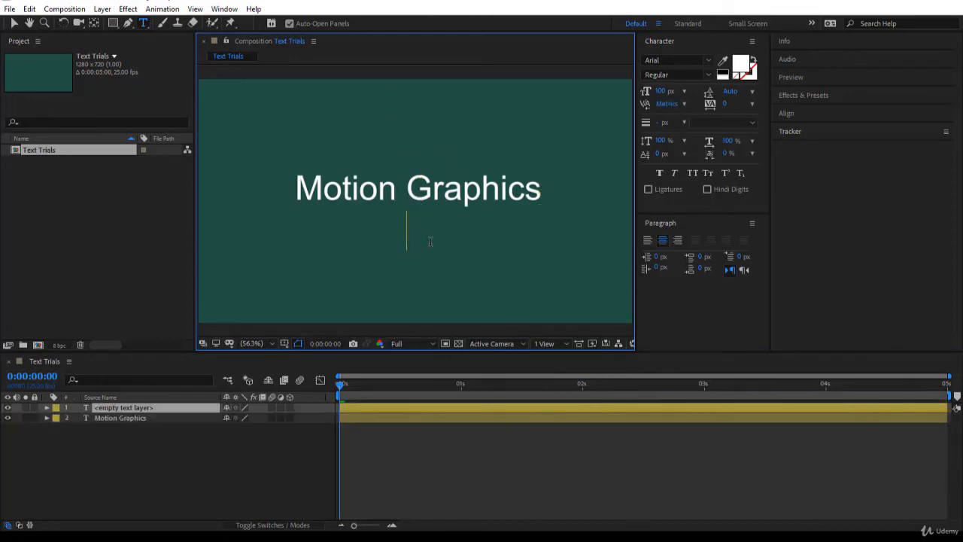
text(More tex)
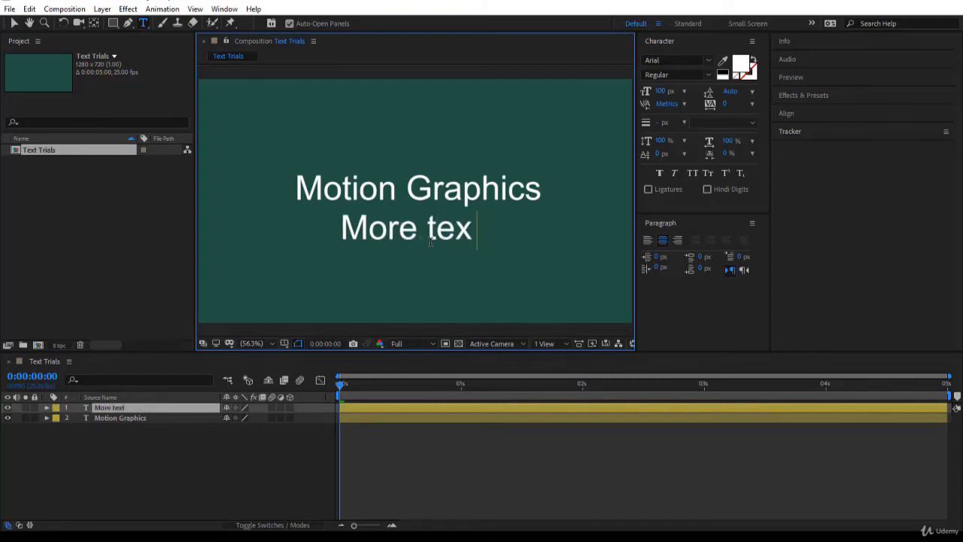
text(t)
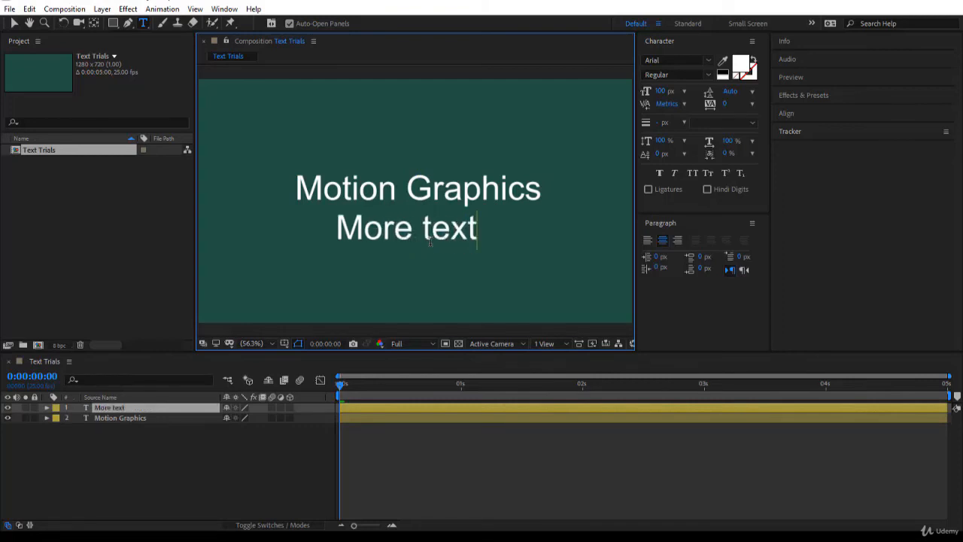
Step: Capitalize the second word of the new text layer so it reads "More Text"
click(430, 240)
key(BackSpace)
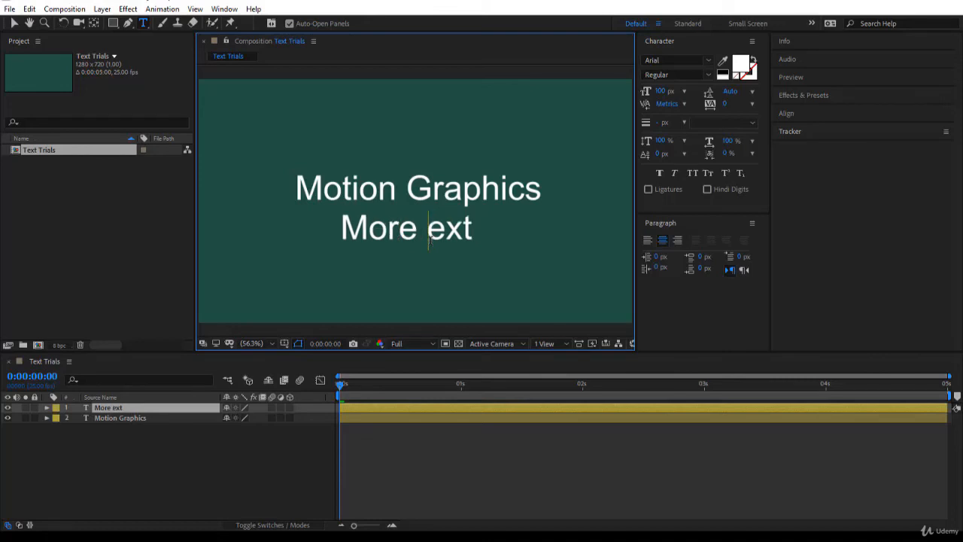
text(T)
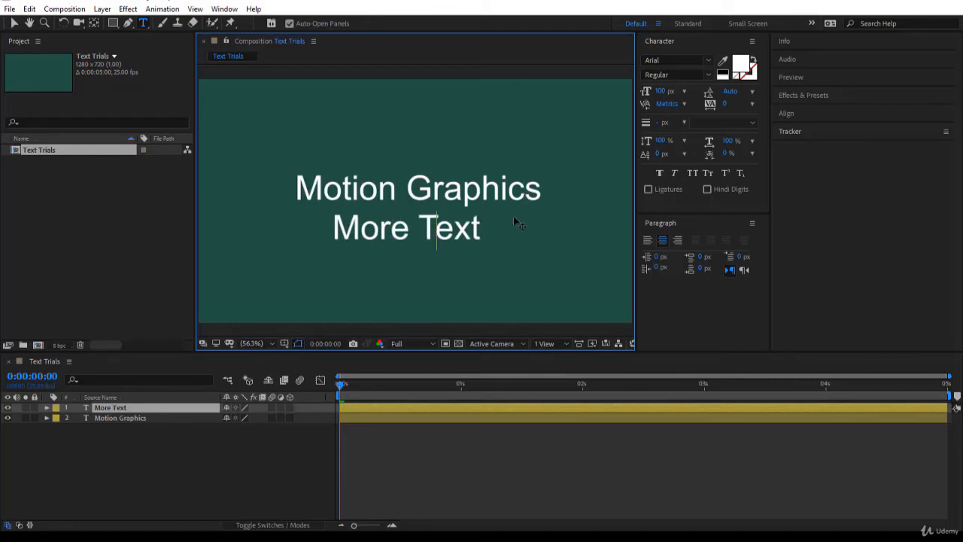
click(465, 234)
click(389, 235)
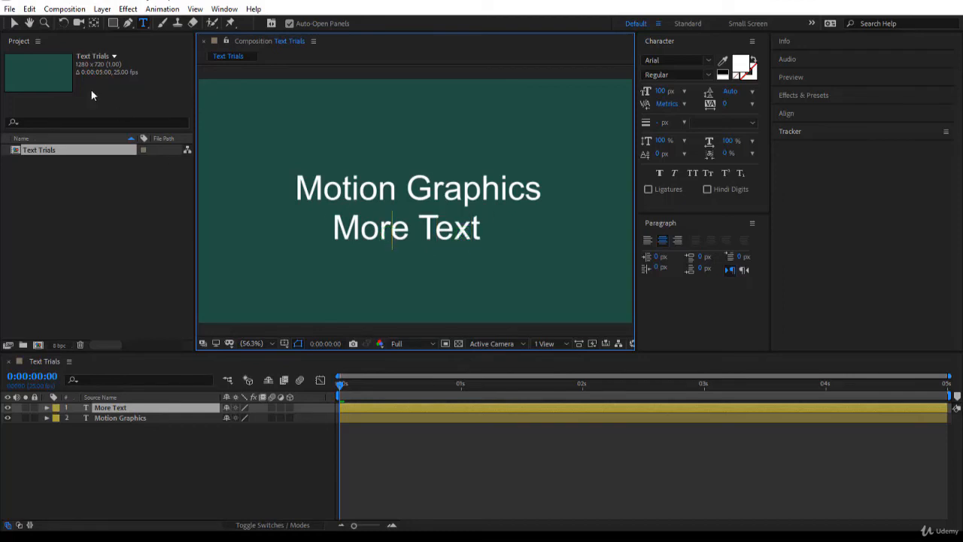
Step: Move the Motion Graphics text up with the Selection tool and place the More Text layer close beneath it
click(15, 24)
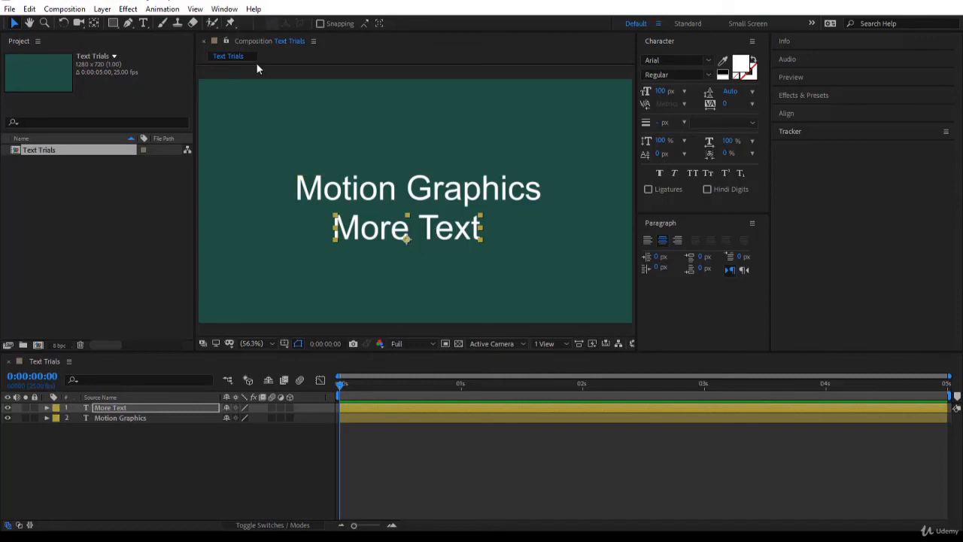
mouse_move(432, 236)
mouse_down()
mouse_move(431, 160)
mouse_move(429, 233)
mouse_up()
drag(449, 194, 449, 168)
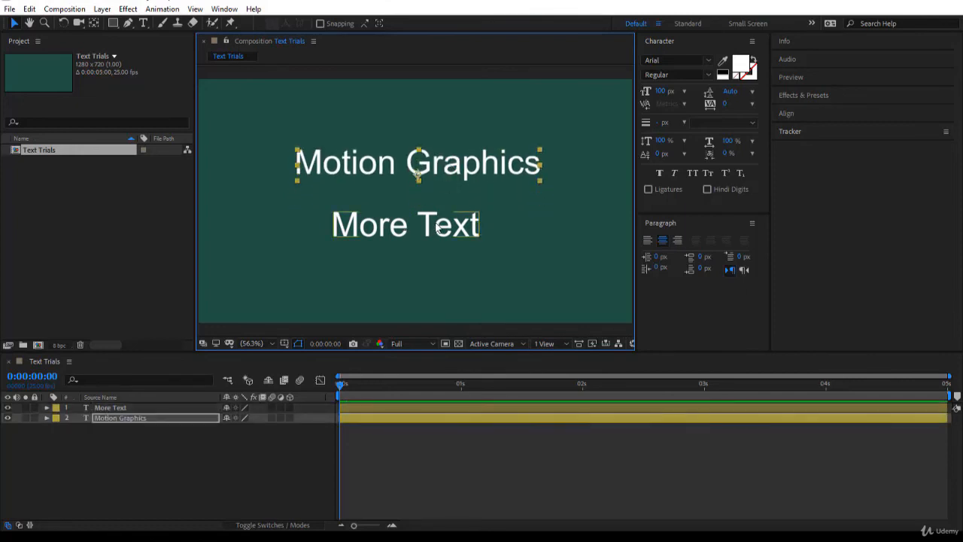
drag(437, 234, 445, 214)
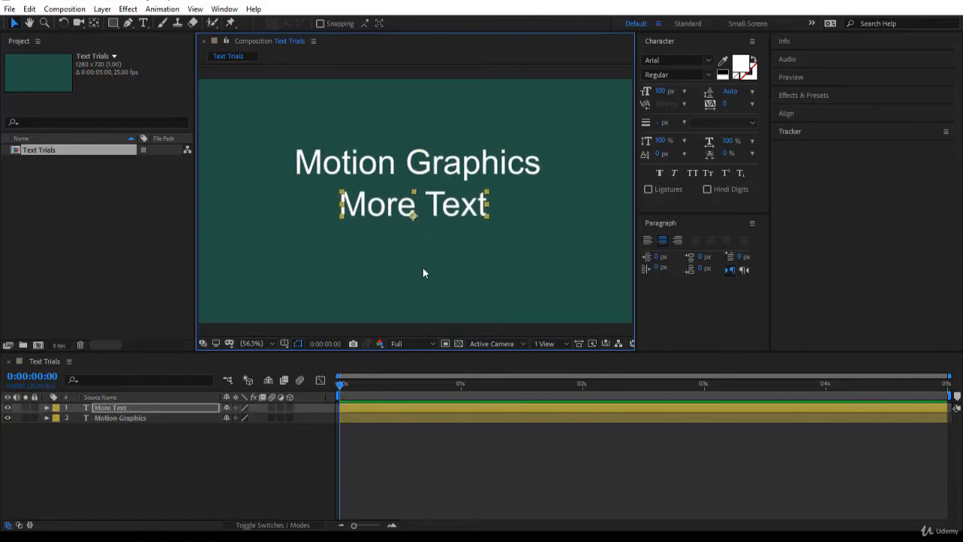
click(425, 265)
click(433, 238)
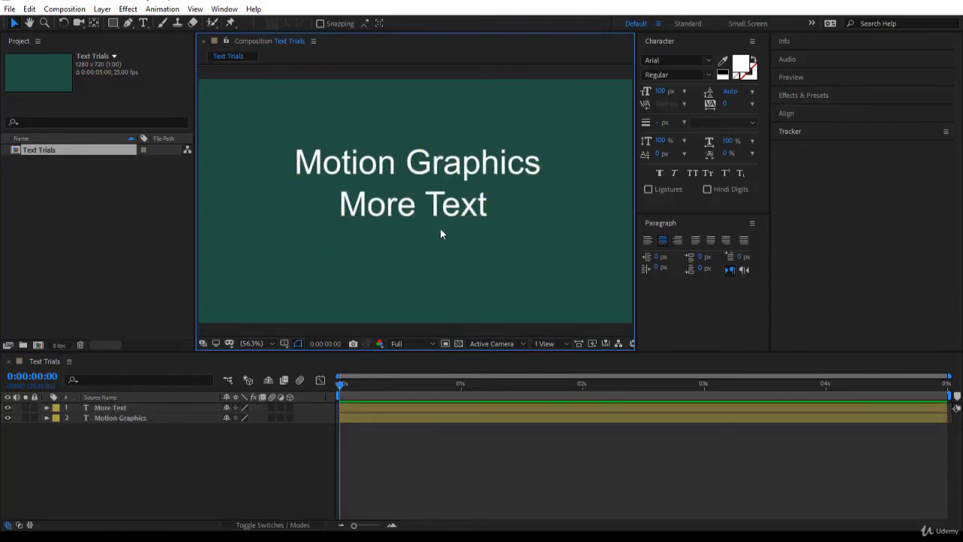
click(444, 213)
click(440, 246)
Step: Reopen the More Text layer for editing and insert the word "Here" before "Text"
double_click(478, 205)
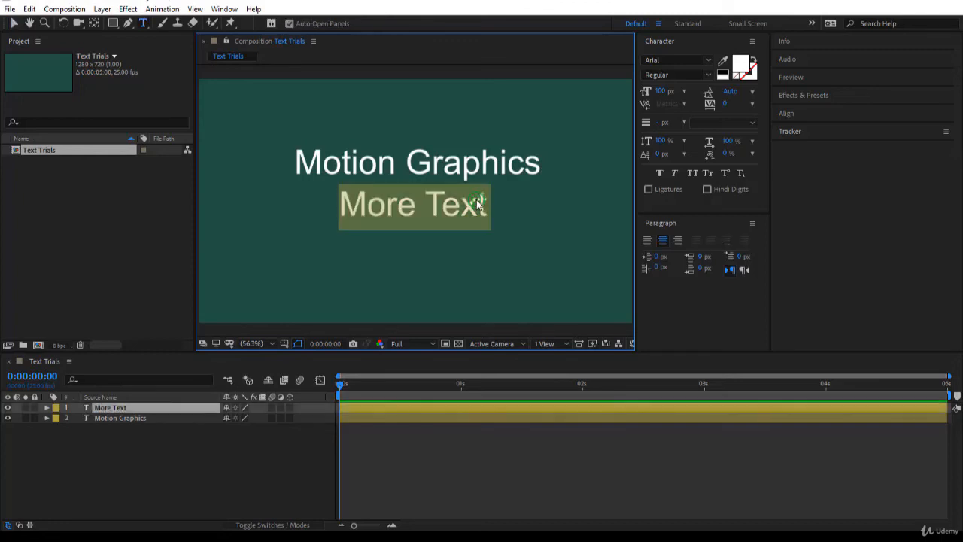
click(436, 210)
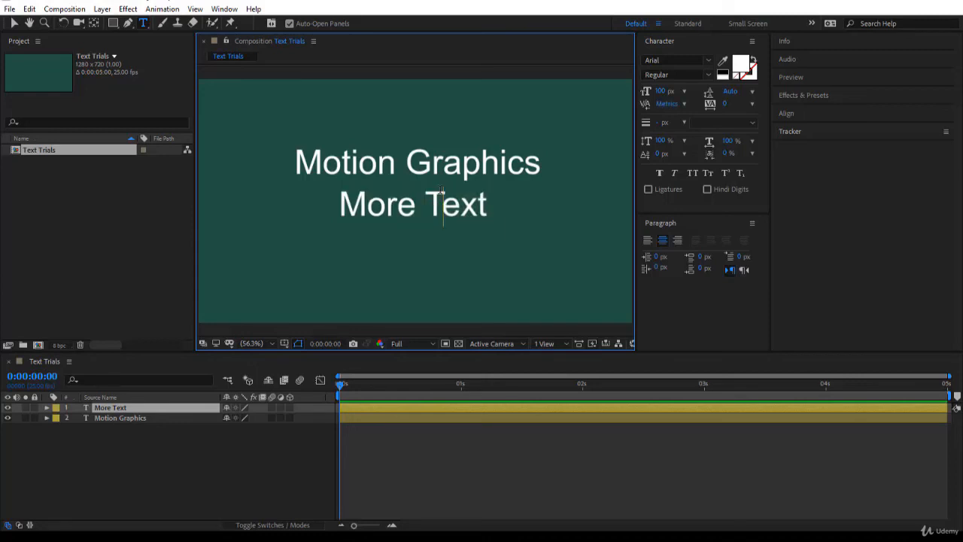
drag(424, 205, 493, 203)
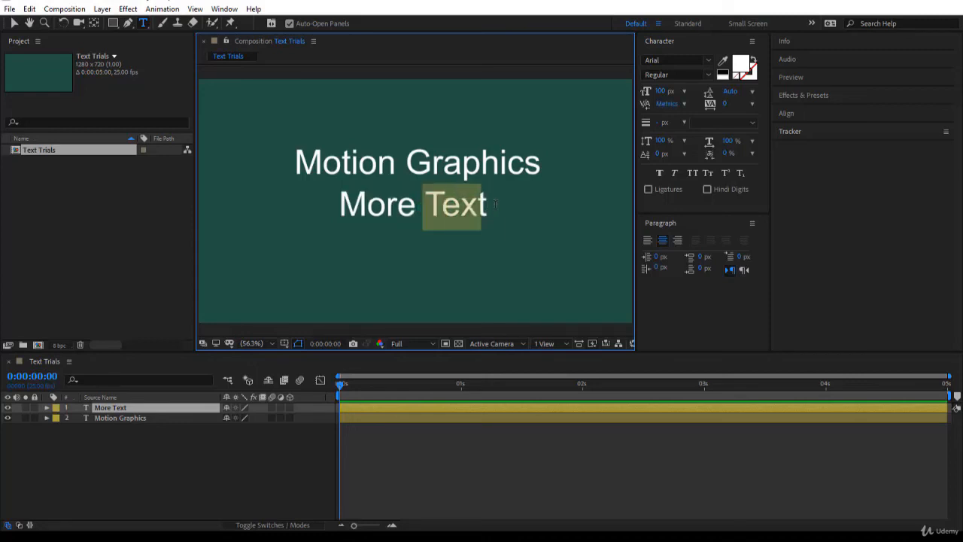
click(427, 205)
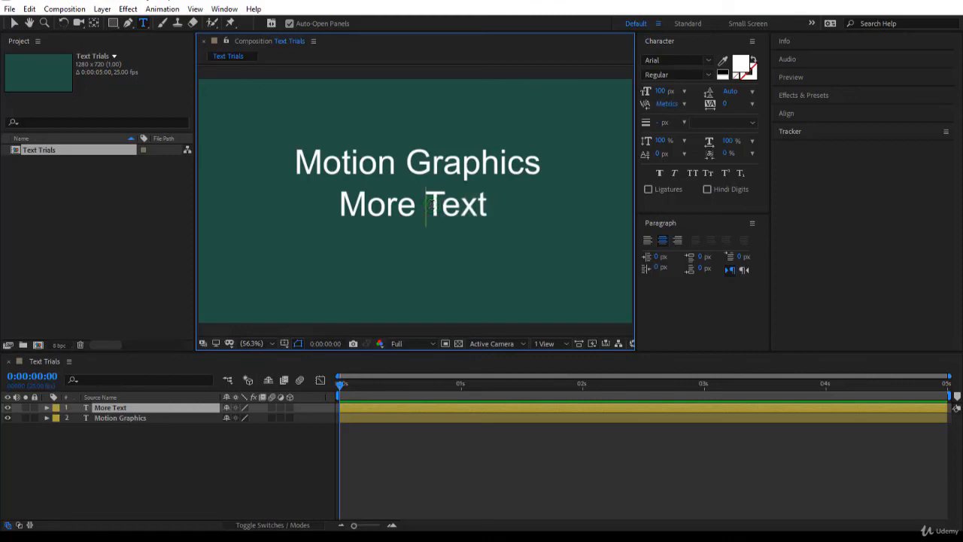
text(Here)
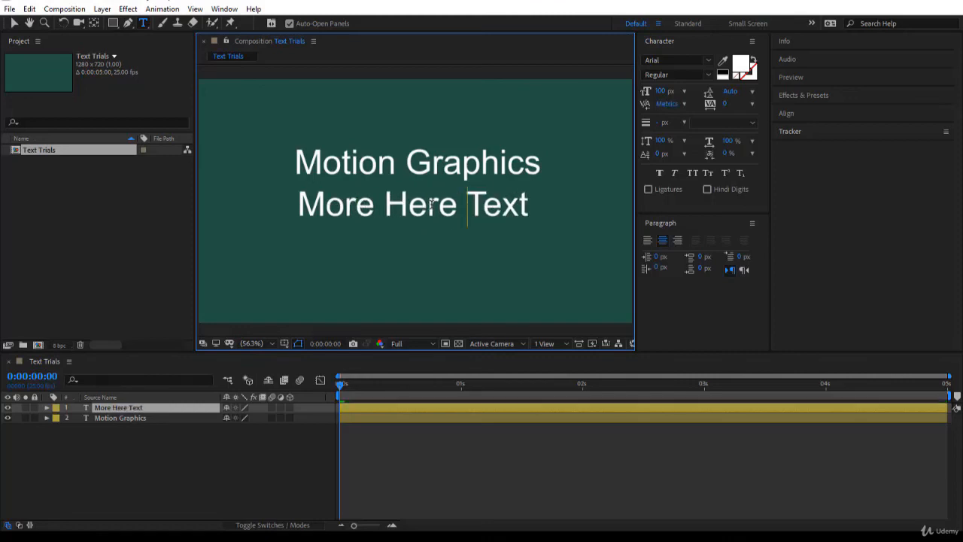
Step: Delete the word "More" from the lower text so it reads "Here Text", then exit text editing and deselect the layer
double_click(341, 203)
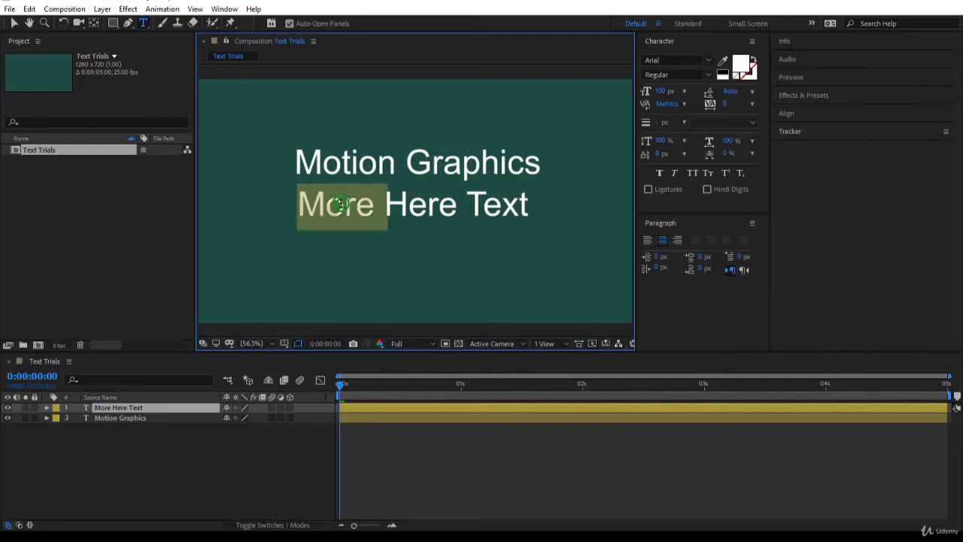
key(BackSpace)
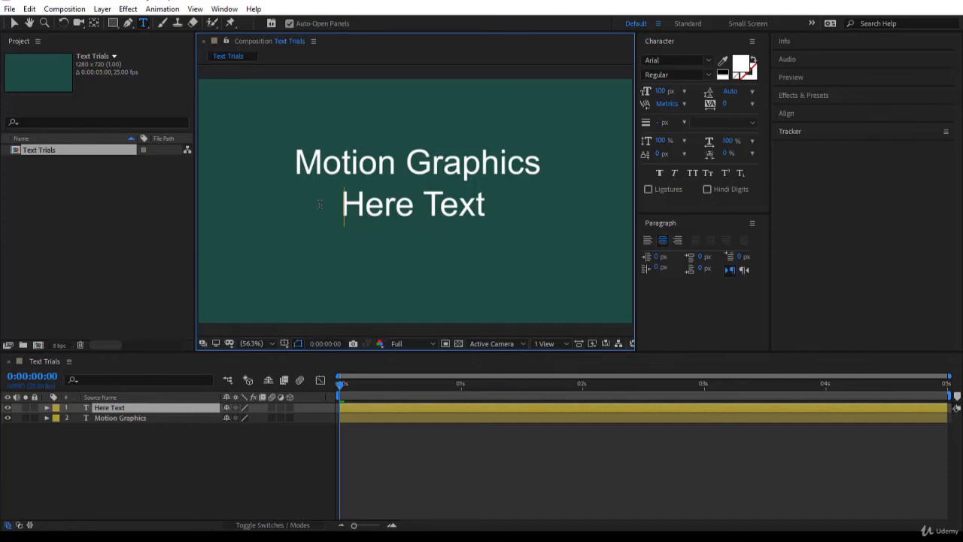
click(14, 22)
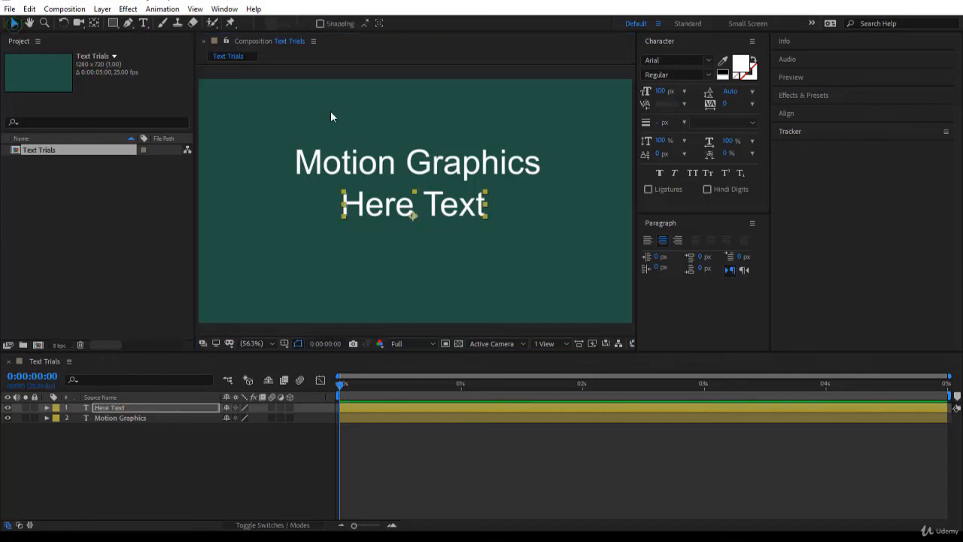
click(349, 139)
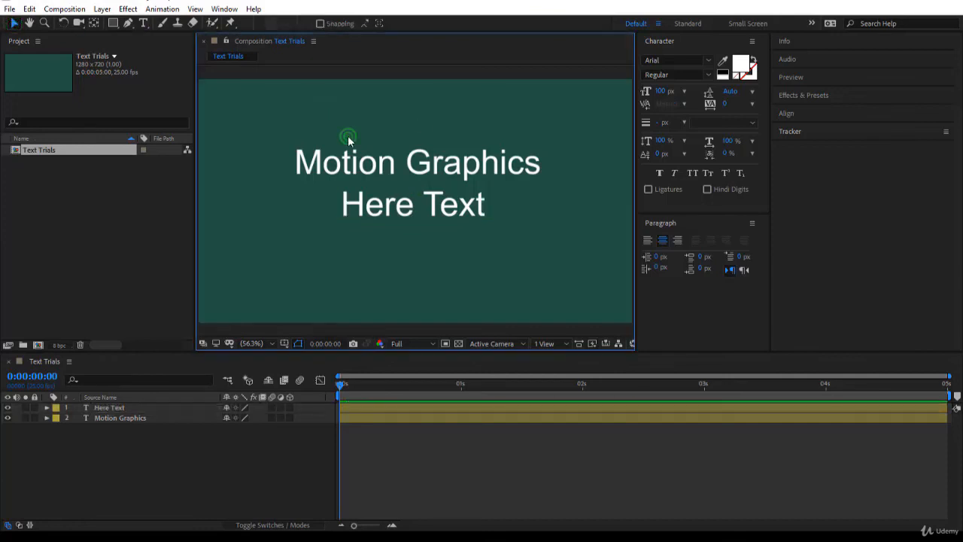
double_click(376, 168)
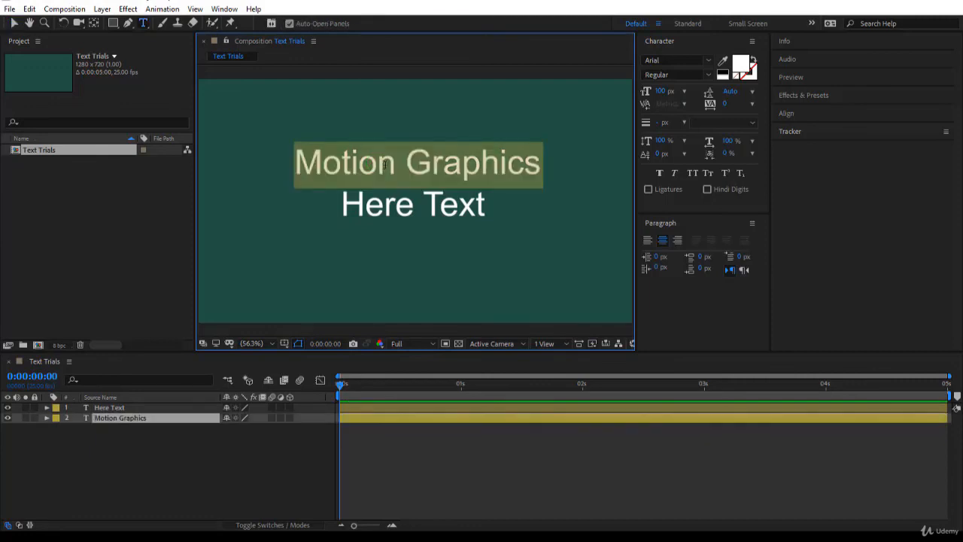
click(409, 162)
click(436, 163)
click(466, 161)
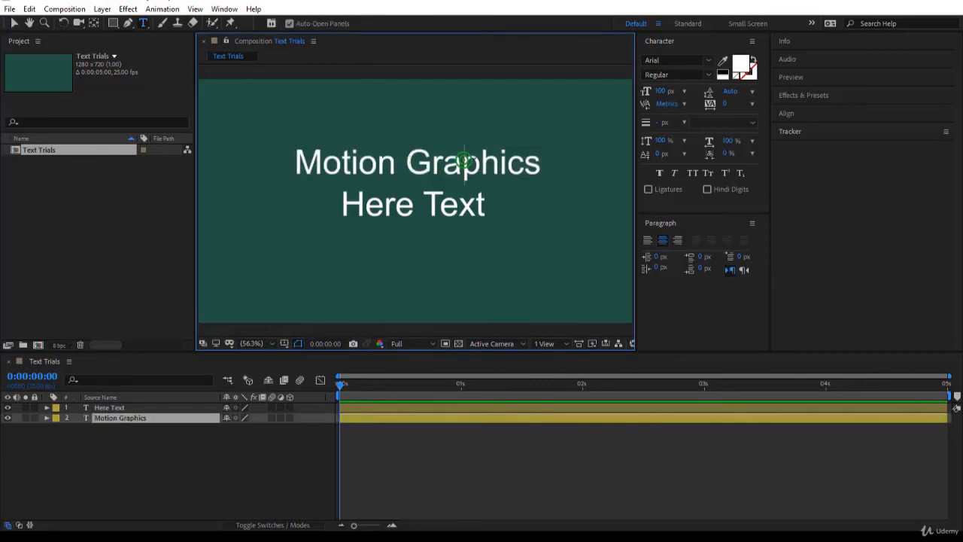
click(498, 163)
key(Left)
key(Left)
key(Left)
key(Left)
key(Home)
key(End)
Step: Expand the Here Text layer in the timeline and open its Text property group to examine the options
click(112, 408)
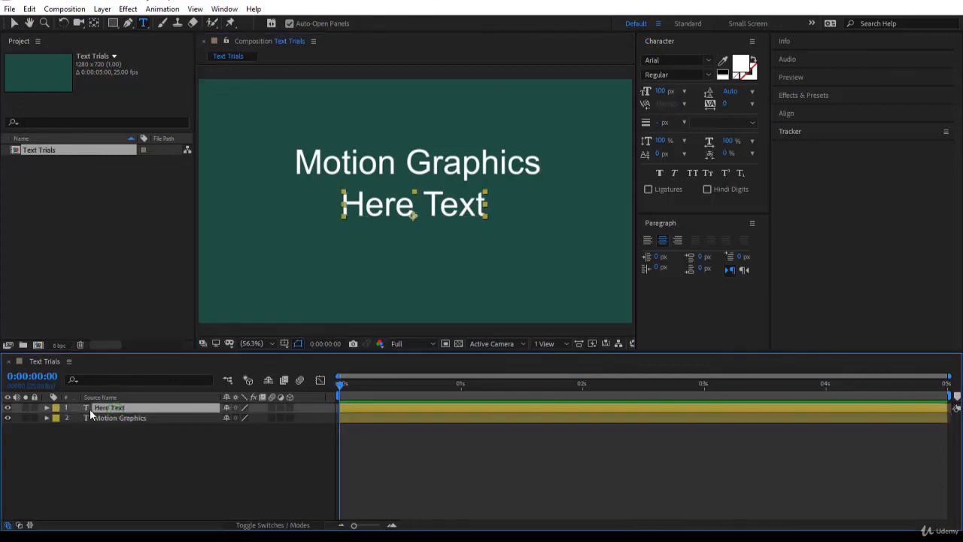
click(130, 419)
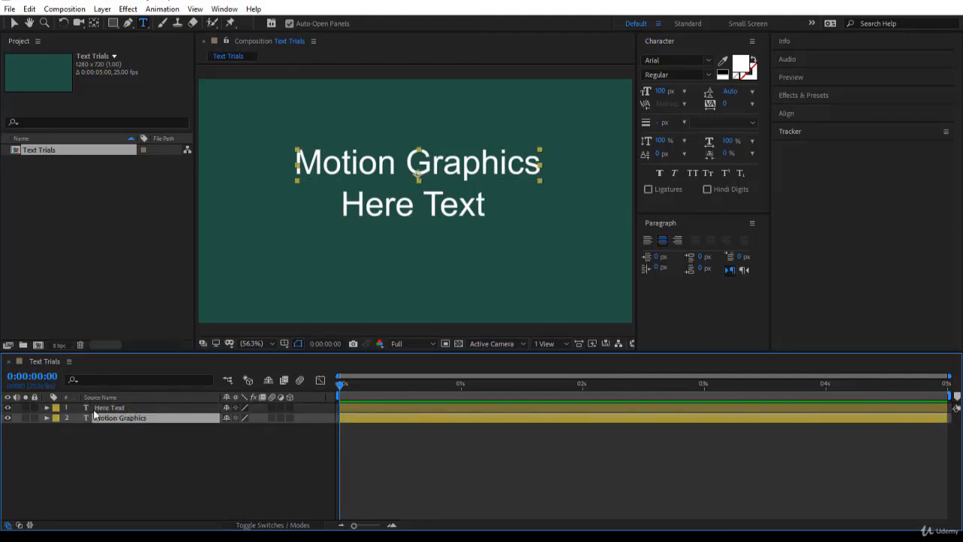
click(47, 408)
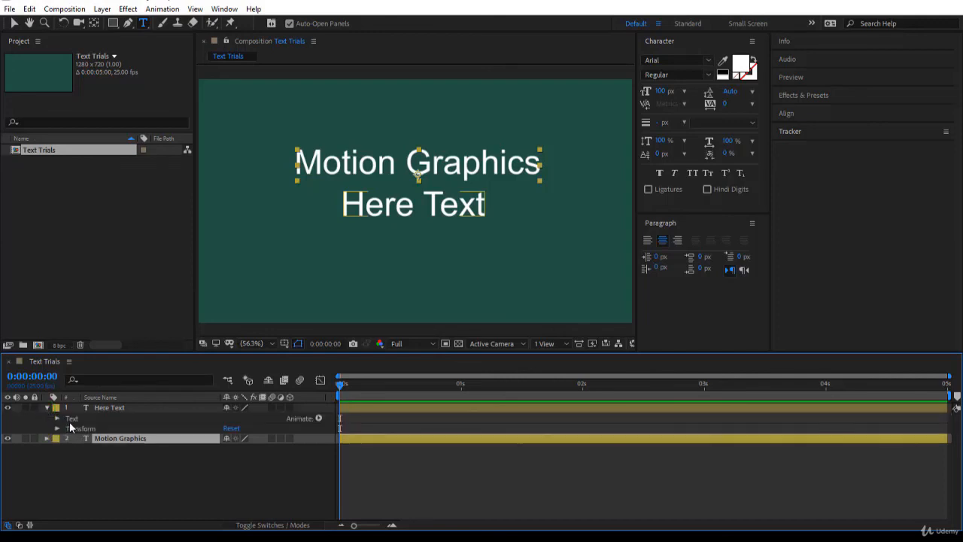
click(72, 421)
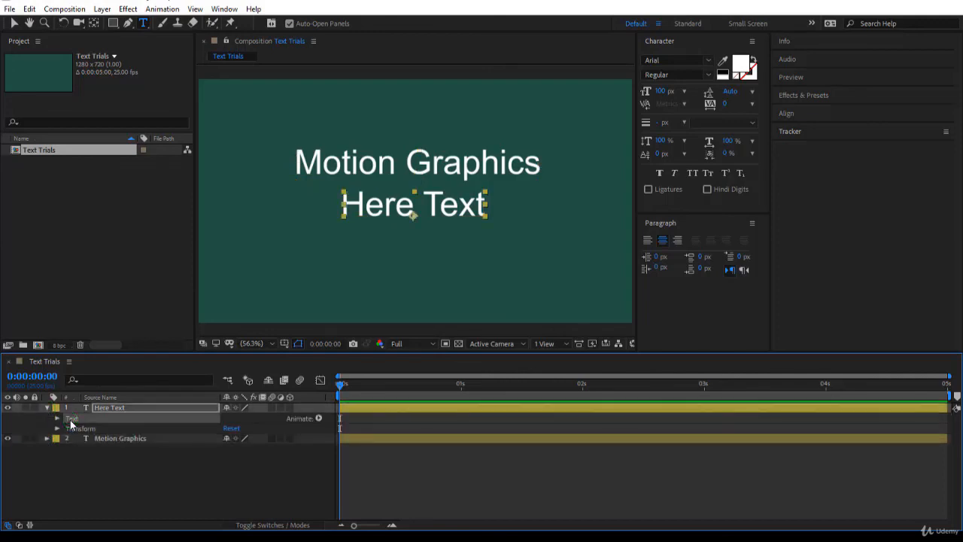
click(80, 430)
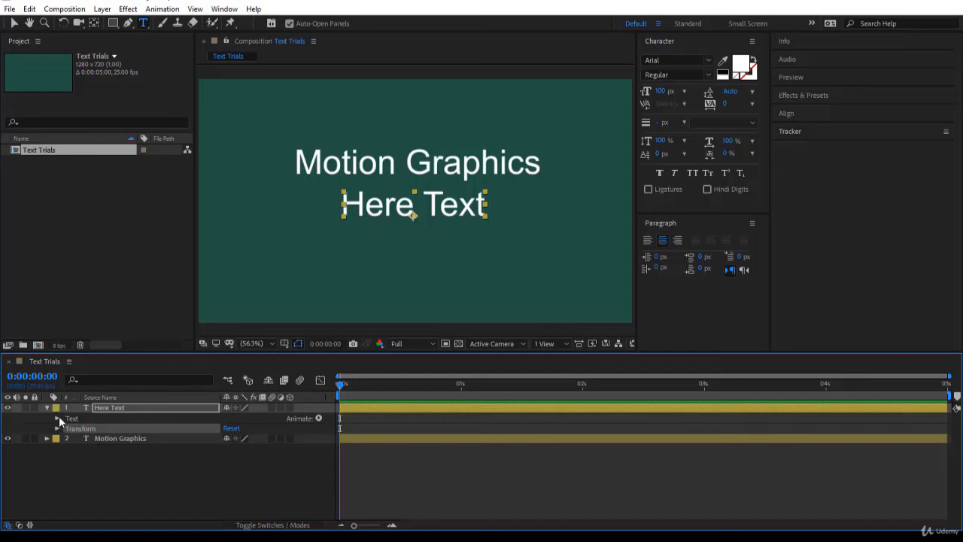
click(58, 418)
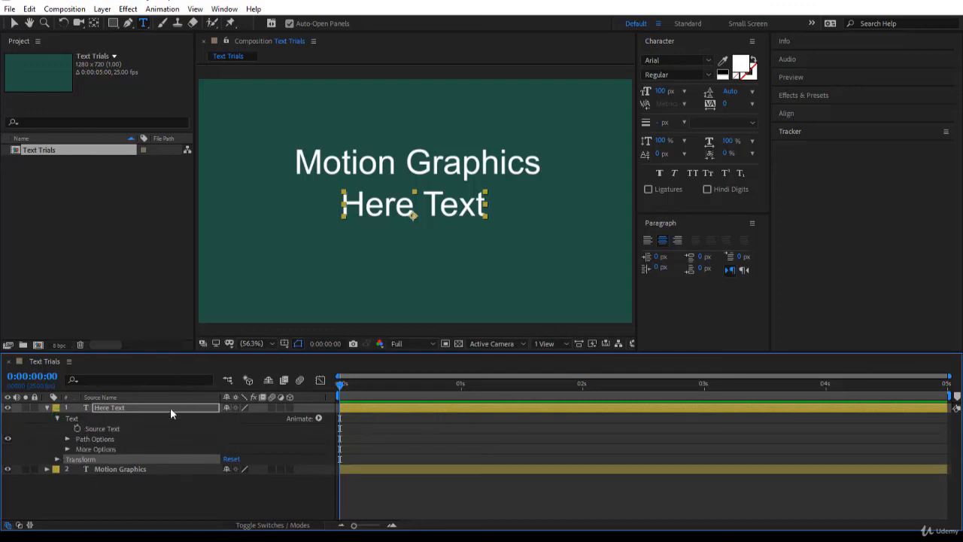